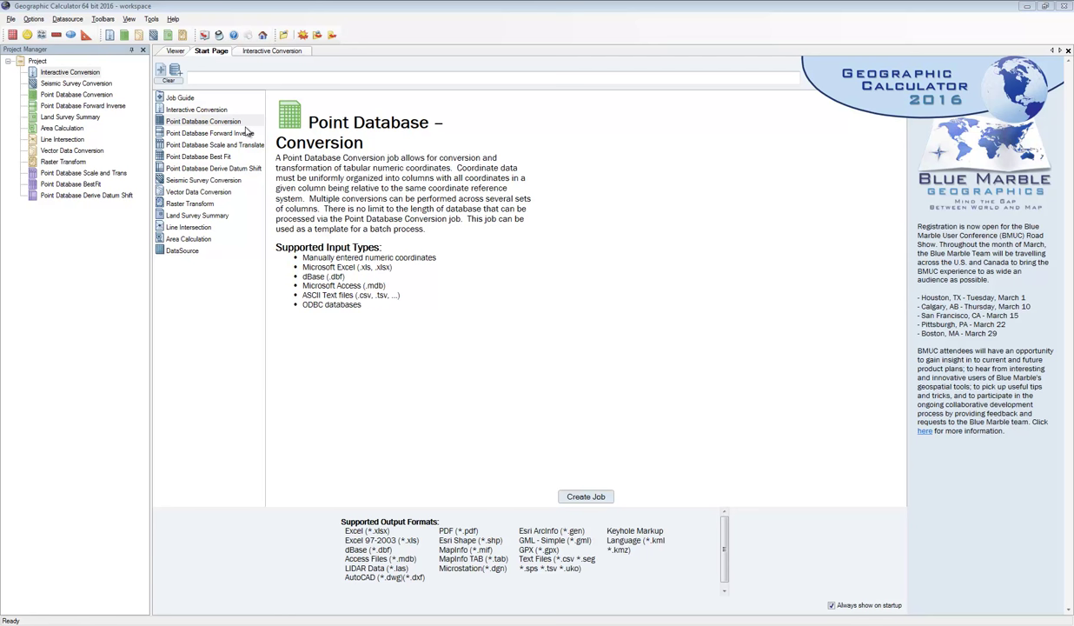
Review the descriptions of the Point Database Forward Inverse, Scale and Translate, Best Fit, Derive Datum Shift and Conversion jobs
{"action": "left_click", "coordinate": [230, 133]}
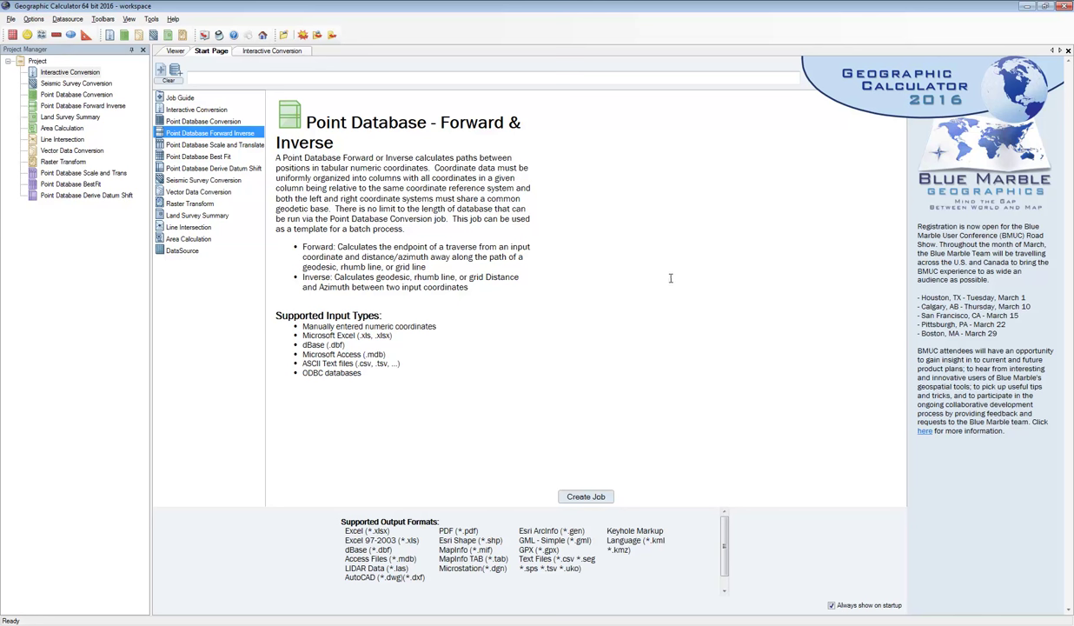
{"action": "left_click", "coordinate": [220, 145]}
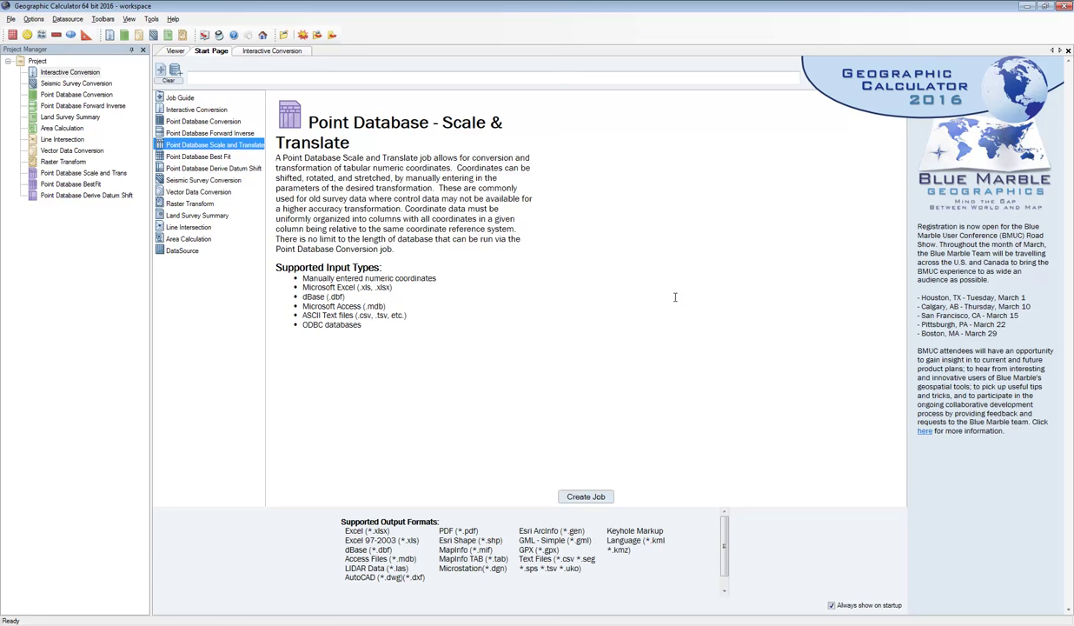
{"action": "left_click", "coordinate": [200, 157]}
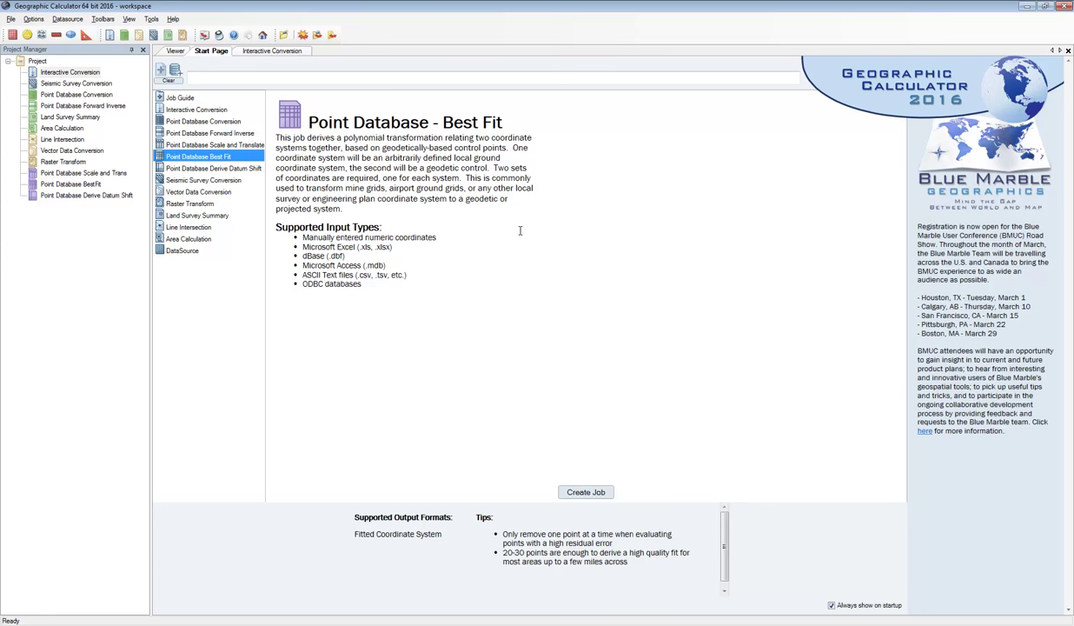
{"action": "left_click", "coordinate": [214, 167]}
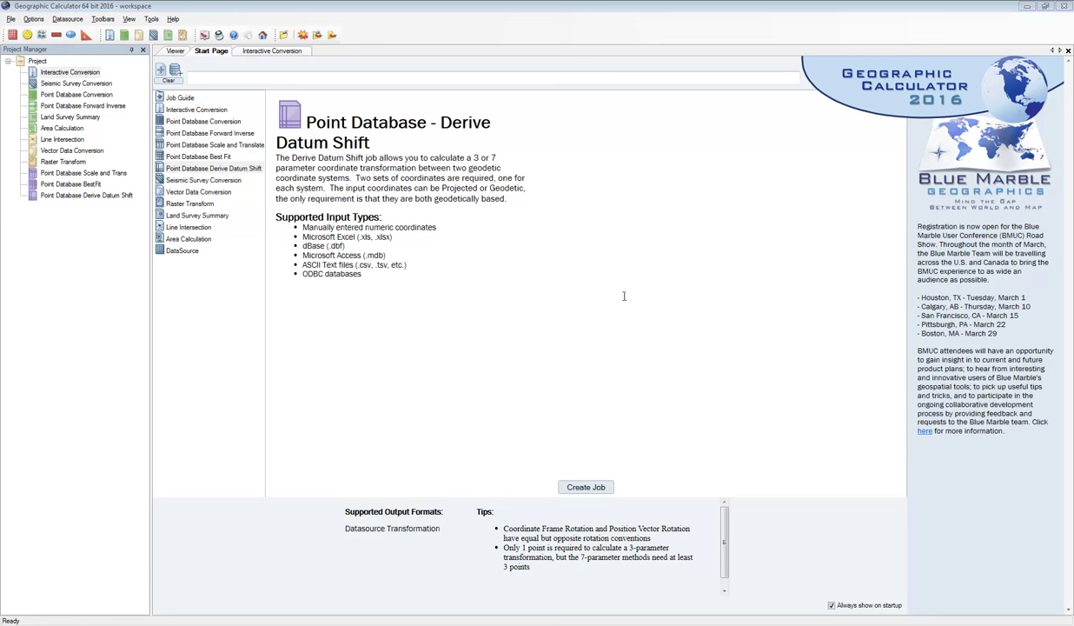
{"action": "left_click", "coordinate": [182, 120]}
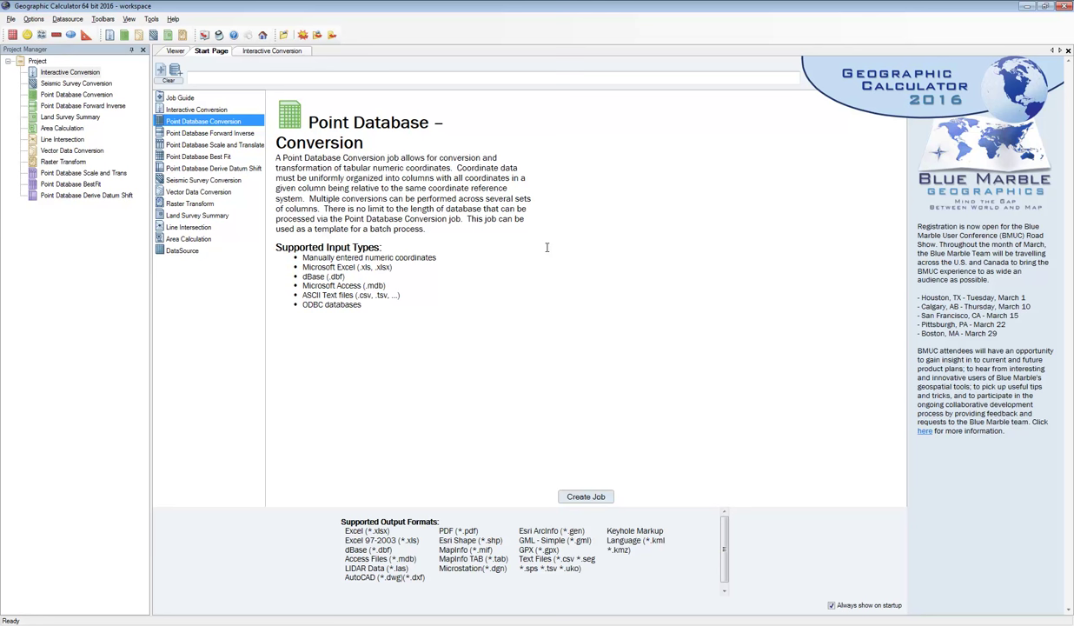
Open the Point Database Conversion job and load launches.xlsx from the PointDB folder as input data, specifying that it has a header
{"action": "double_click", "coordinate": [37, 96]}
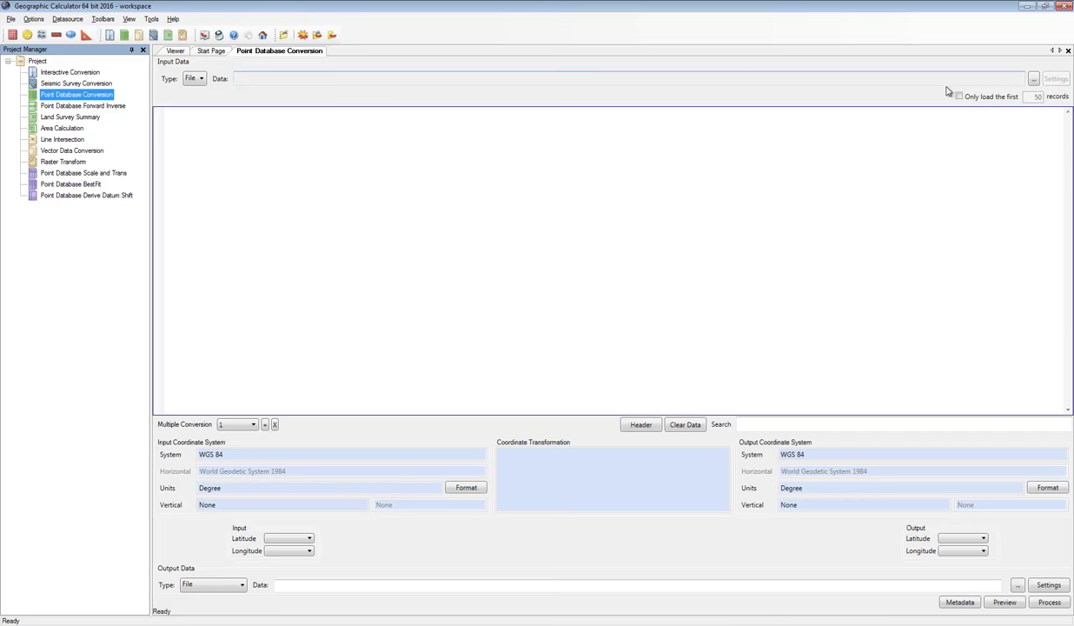
{"action": "left_click", "coordinate": [1034, 80]}
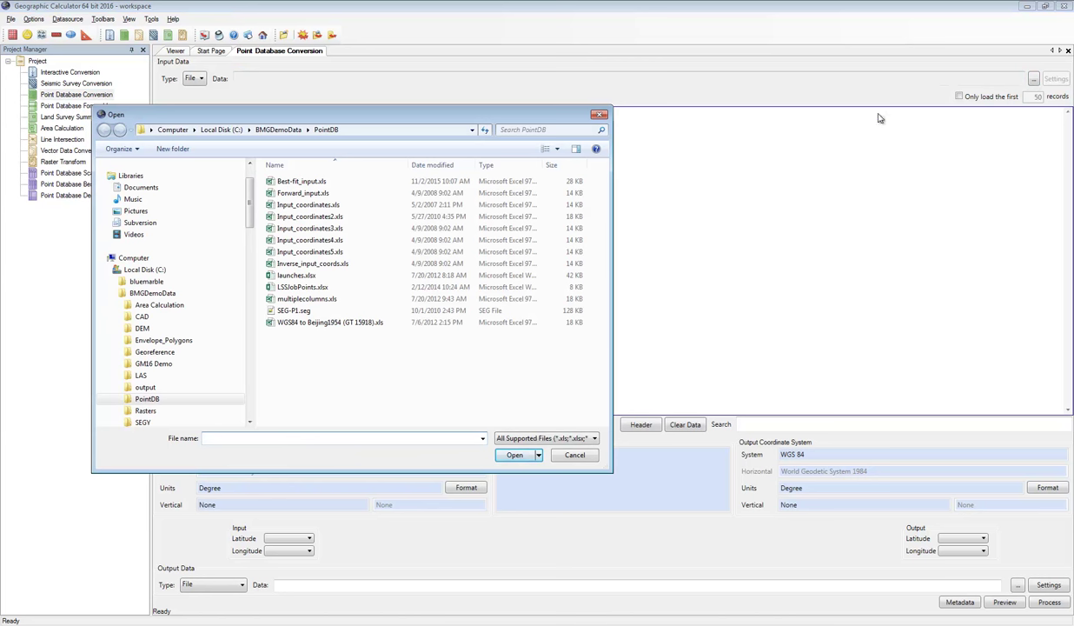
{"action": "left_click", "coordinate": [305, 277]}
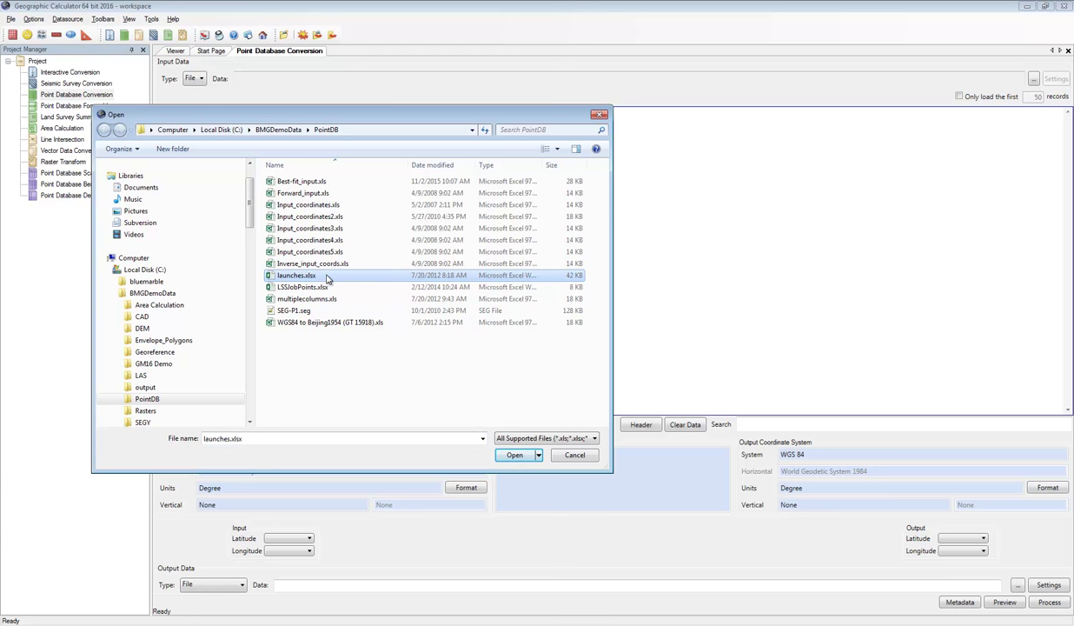
{"action": "left_click", "coordinate": [527, 456]}
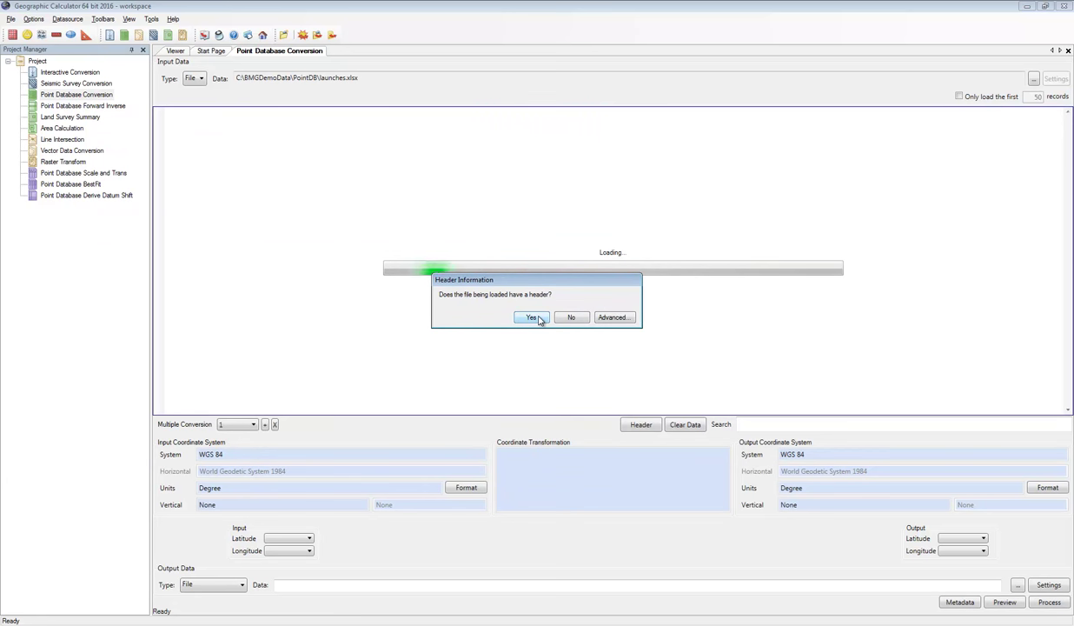
{"action": "left_click", "coordinate": [531, 318]}
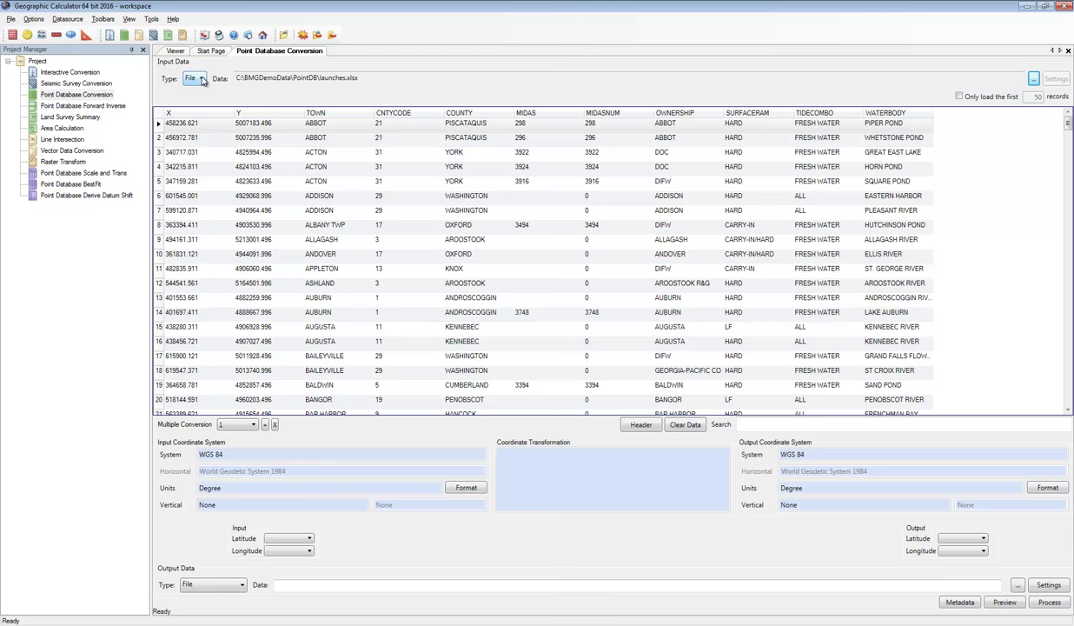
{"action": "left_click", "coordinate": [203, 80]}
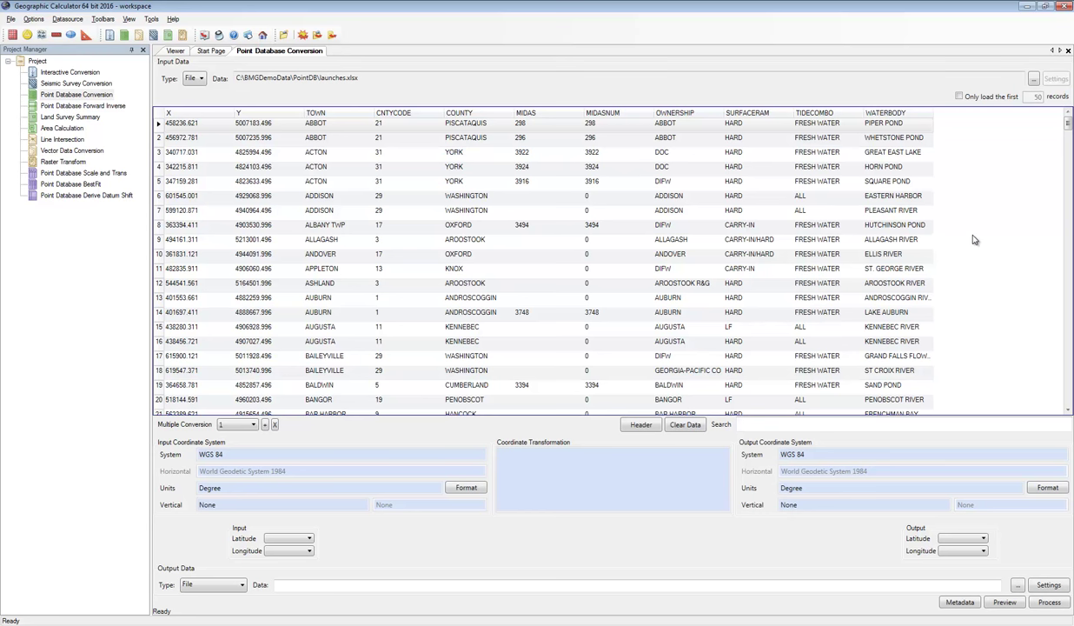
{"action": "scroll", "coordinate": [974, 240], "scroll_direction": "down", "scroll_amount": 9}
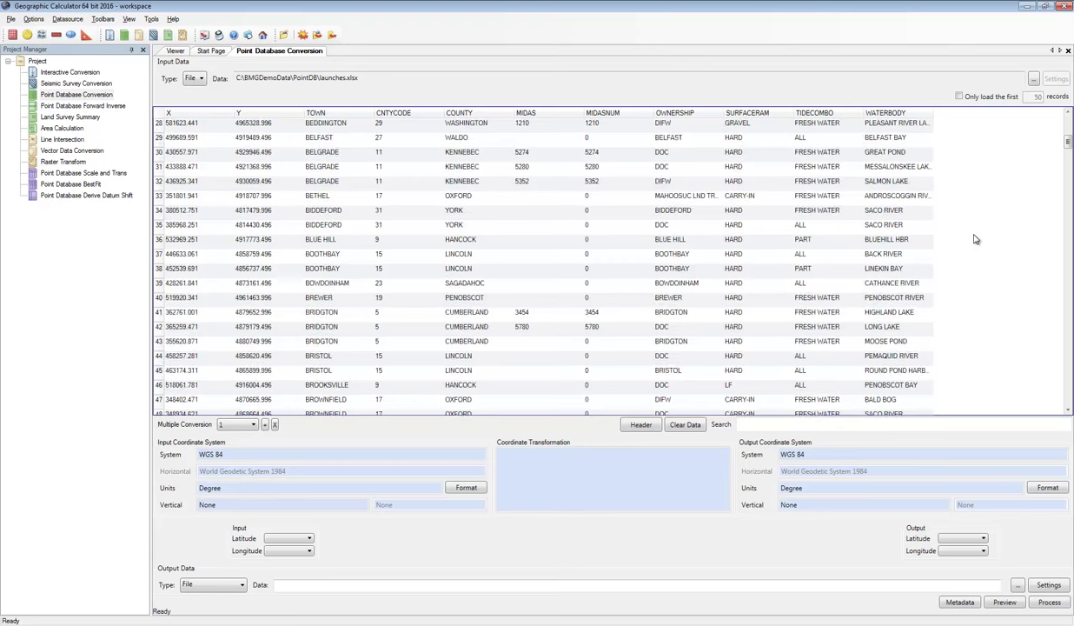
{"action": "scroll", "coordinate": [974, 240], "scroll_direction": "up", "scroll_amount": 9}
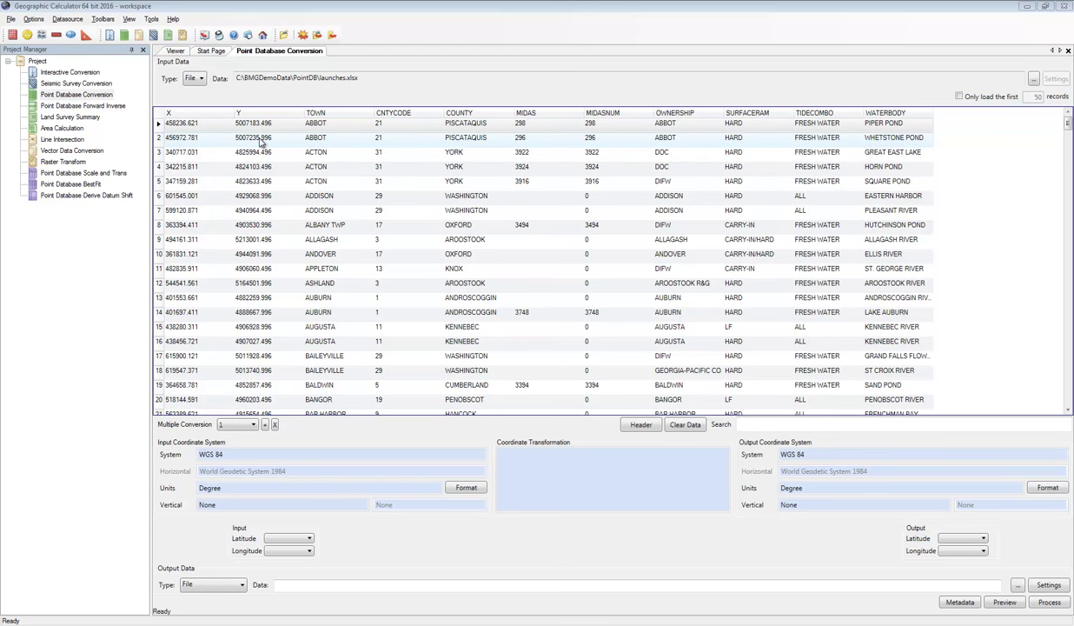
Set the input coordinate system to NAD83 / UTM zone 19N from the projected UTM systems, without limiting by geographic area
{"action": "left_click", "coordinate": [321, 454]}
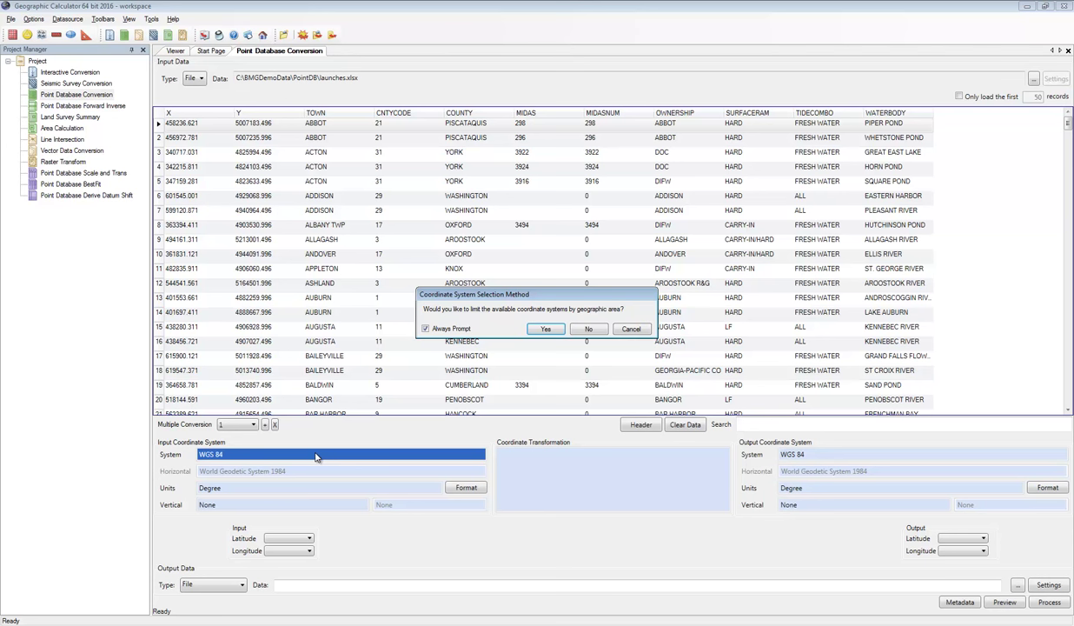
{"action": "left_click", "coordinate": [605, 330]}
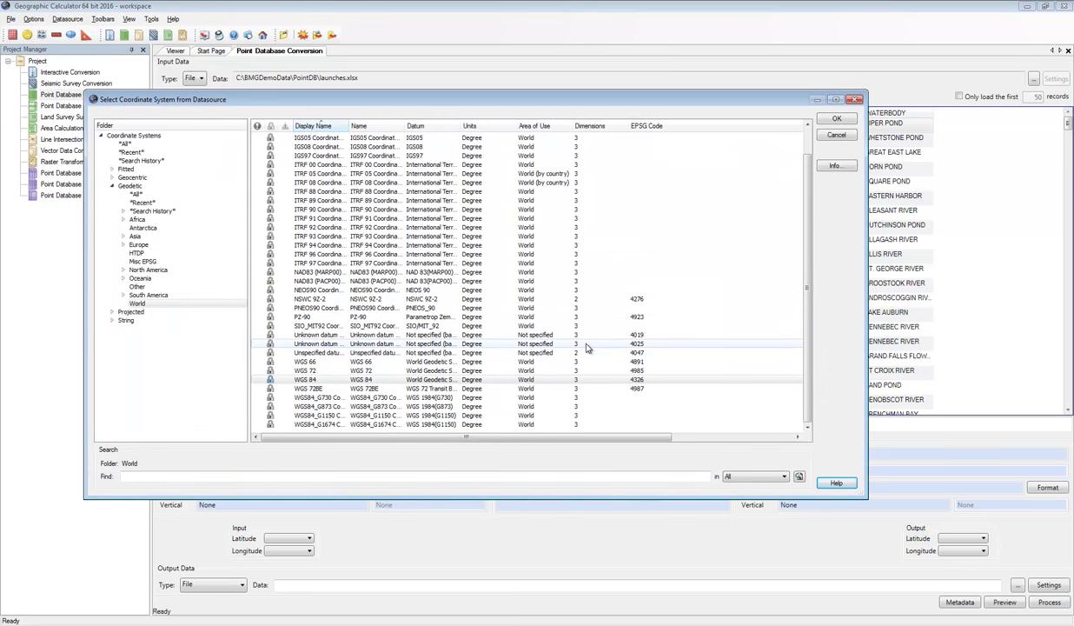
{"action": "left_click", "coordinate": [111, 312]}
{"action": "left_click", "coordinate": [111, 185]}
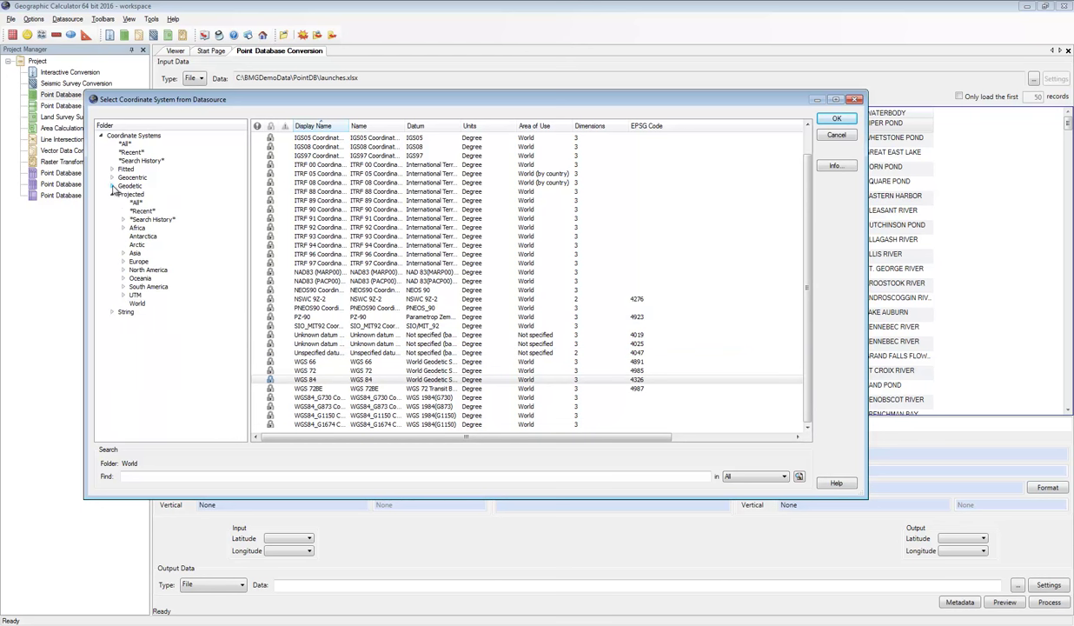
{"action": "double_click", "coordinate": [131, 294]}
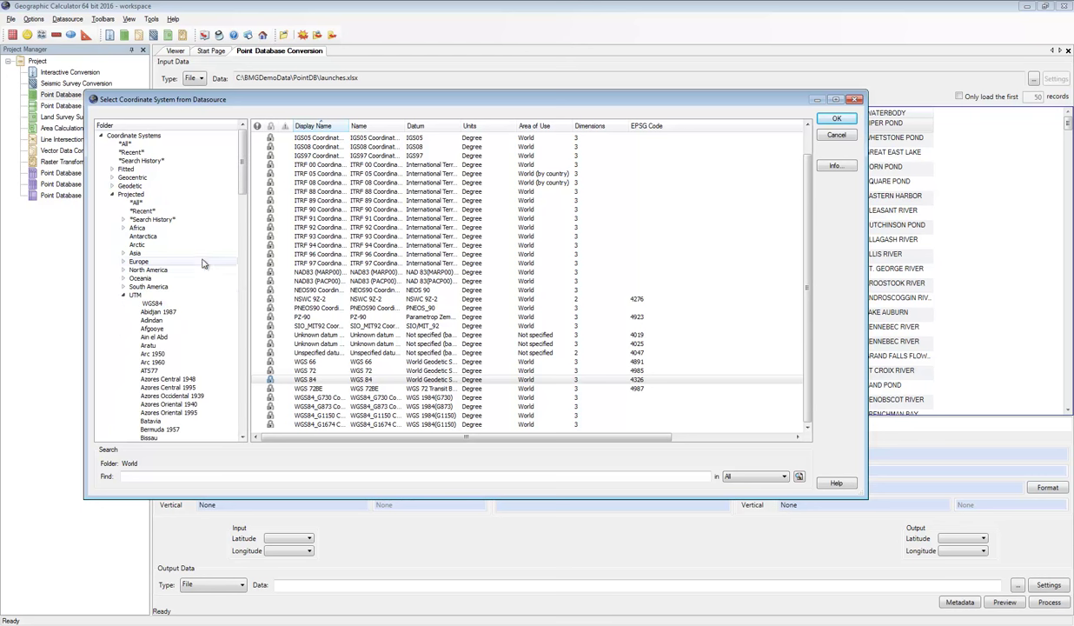
{"action": "scroll", "coordinate": [246, 167], "scroll_direction": "down", "scroll_amount": 4}
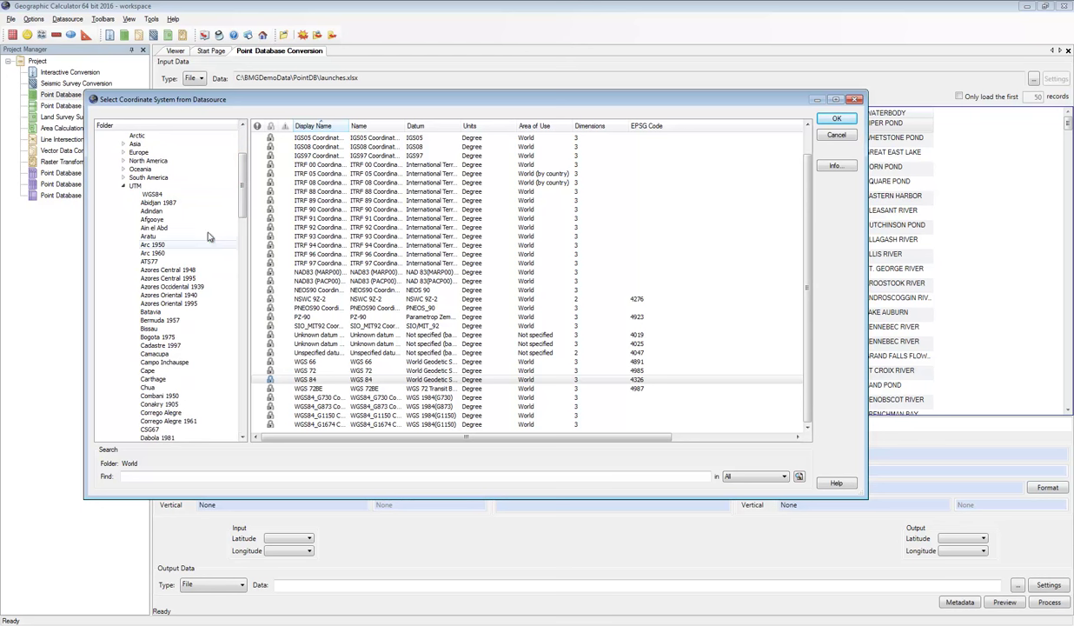
{"action": "left_click_drag", "start_coordinate": [244, 186], "coordinate": [229, 314]}
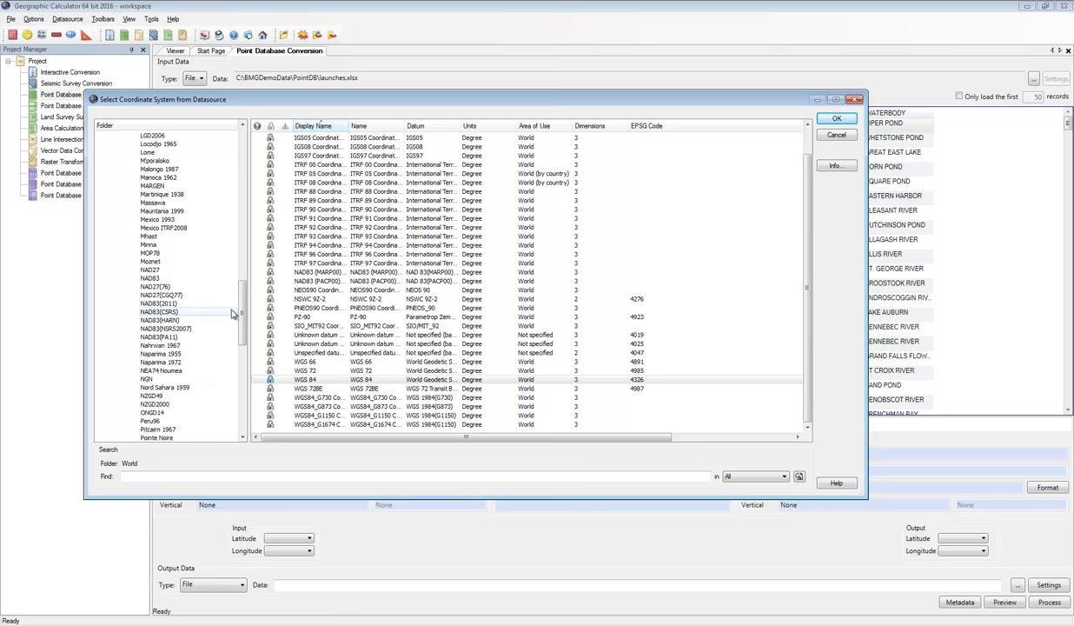
{"action": "left_click", "coordinate": [151, 278]}
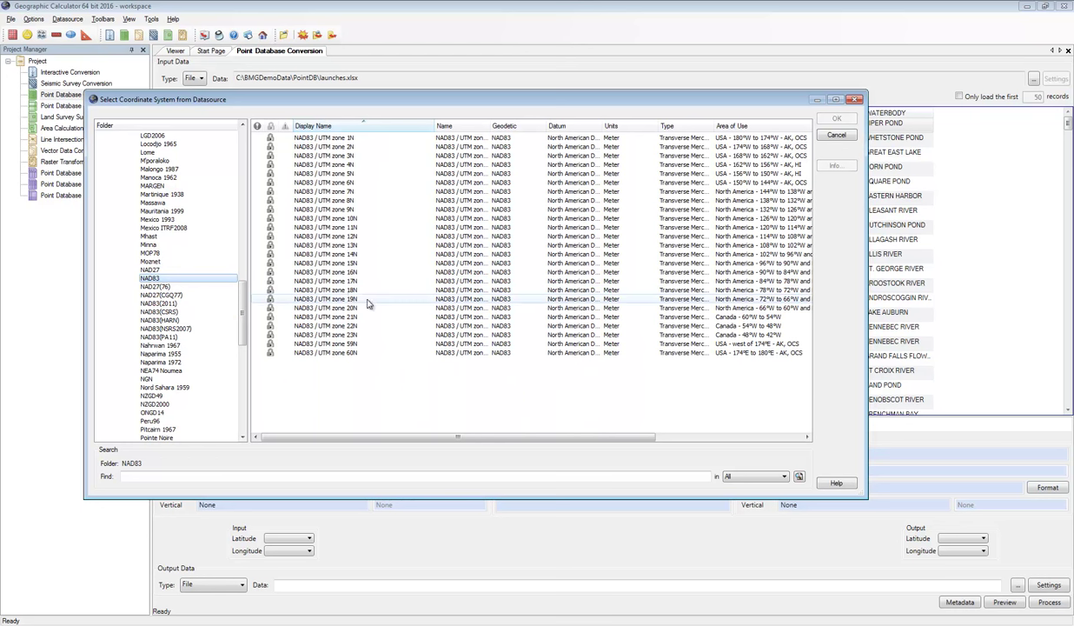
{"action": "left_click", "coordinate": [321, 298]}
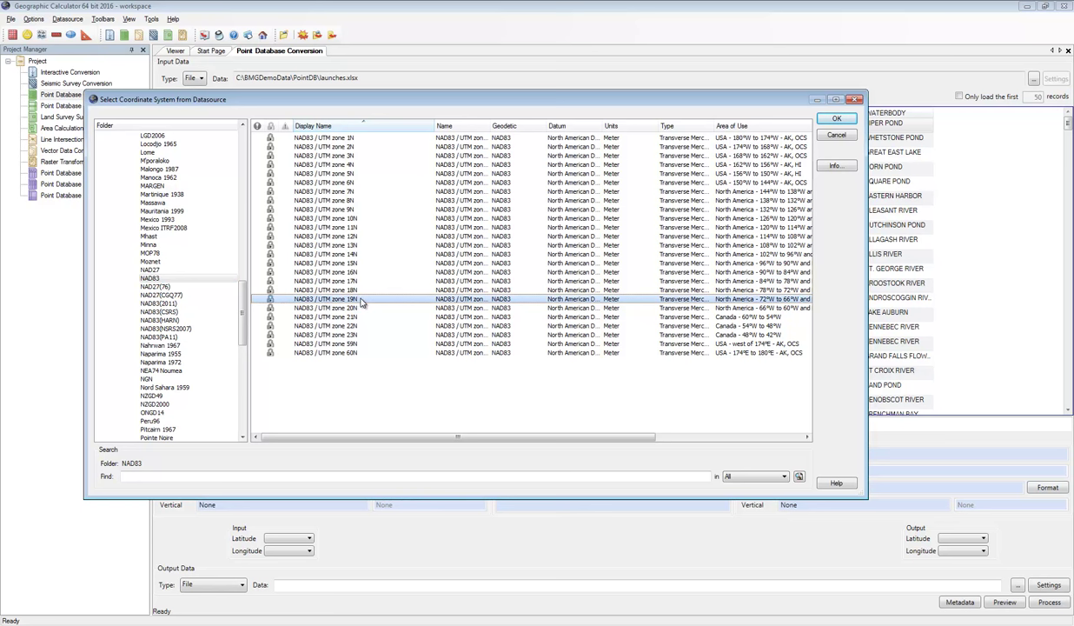
{"action": "left_click", "coordinate": [836, 119]}
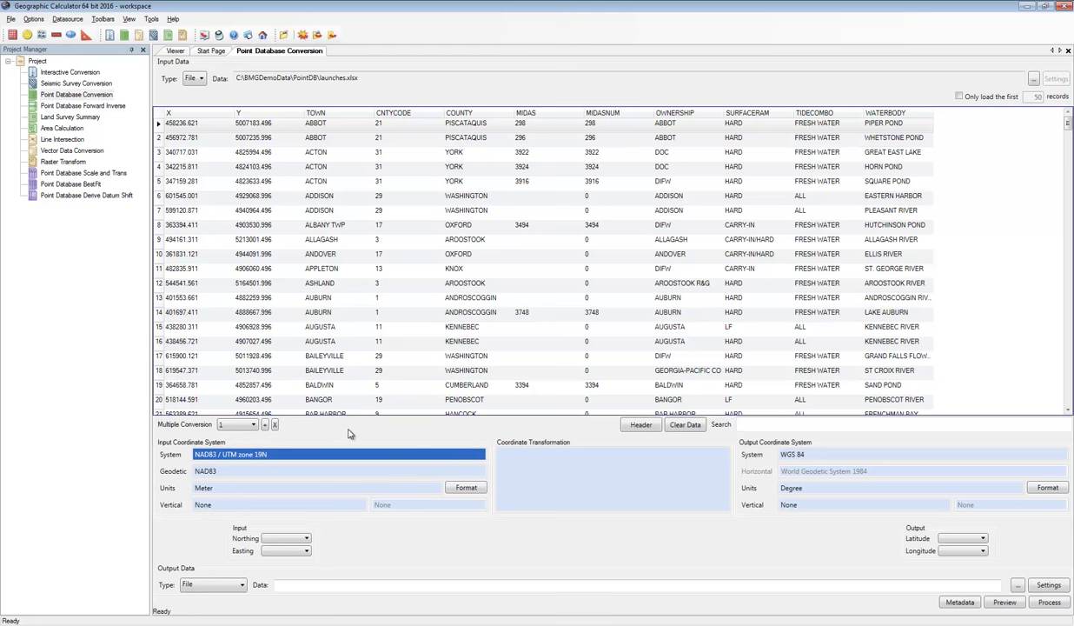
Set the output coordinate system to the North American geodetic system NAD83, turning off the recurring geographic-area prompt and declining the area limit
{"action": "left_click", "coordinate": [836, 453]}
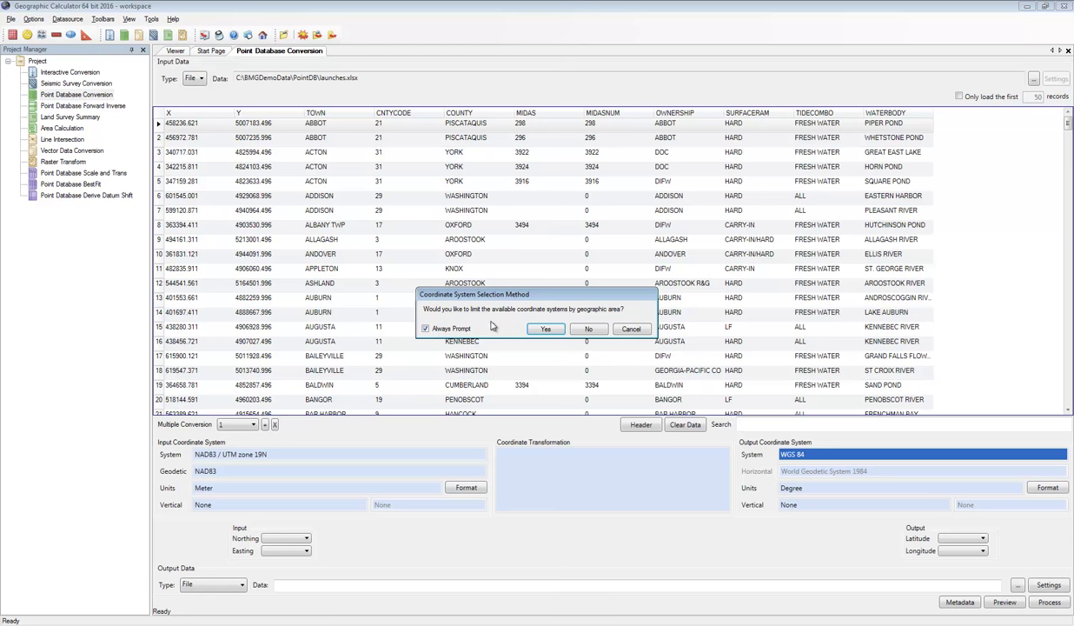
{"action": "left_click", "coordinate": [426, 328]}
{"action": "left_click", "coordinate": [589, 330]}
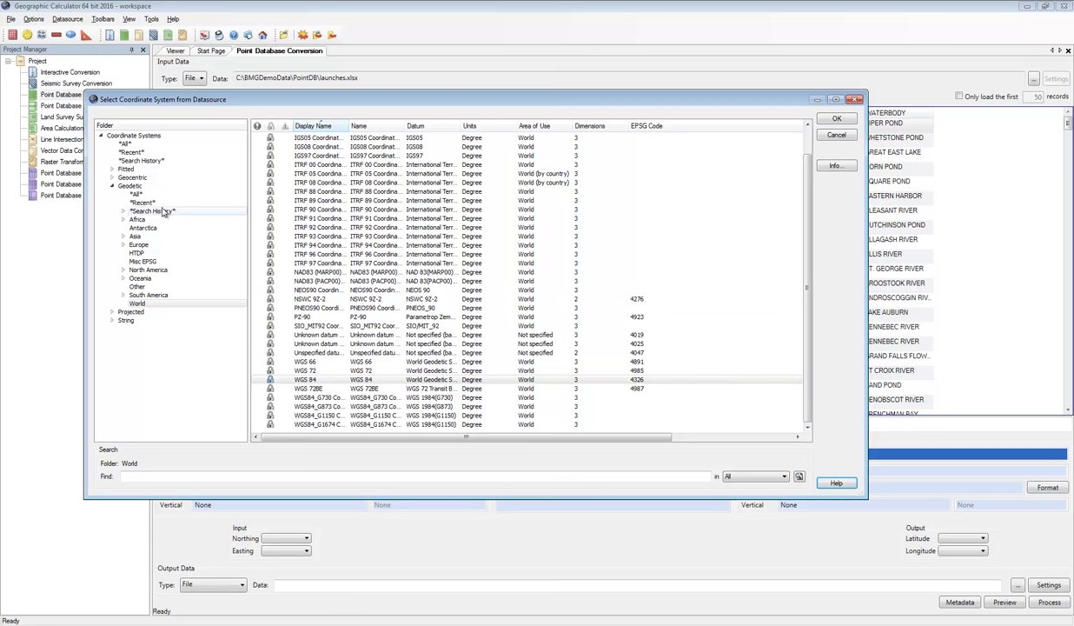
{"action": "left_click", "coordinate": [149, 270]}
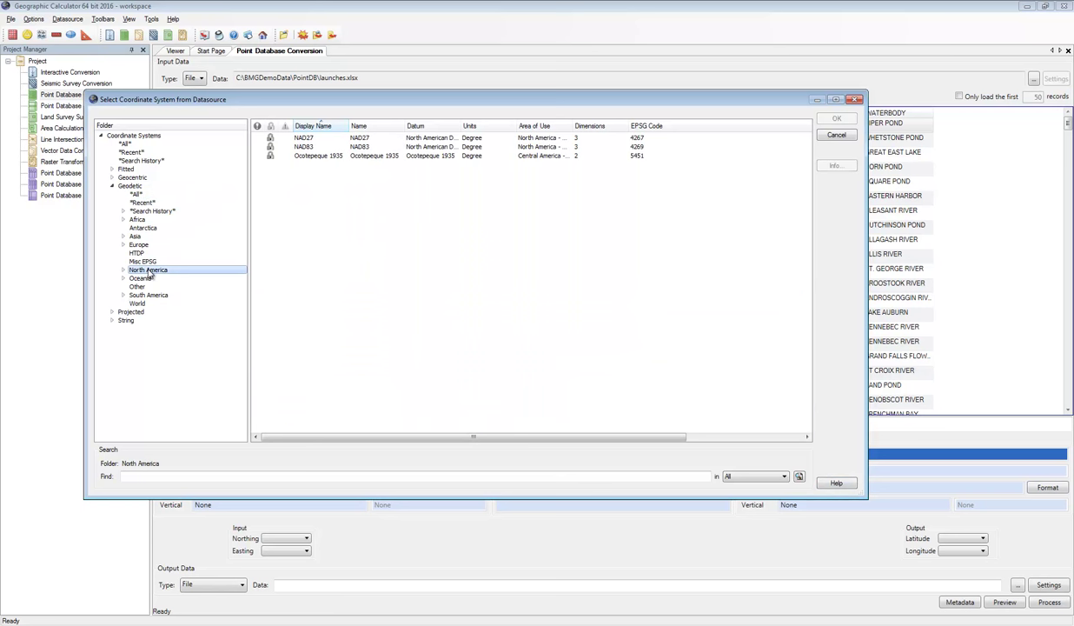
{"action": "left_click", "coordinate": [308, 147]}
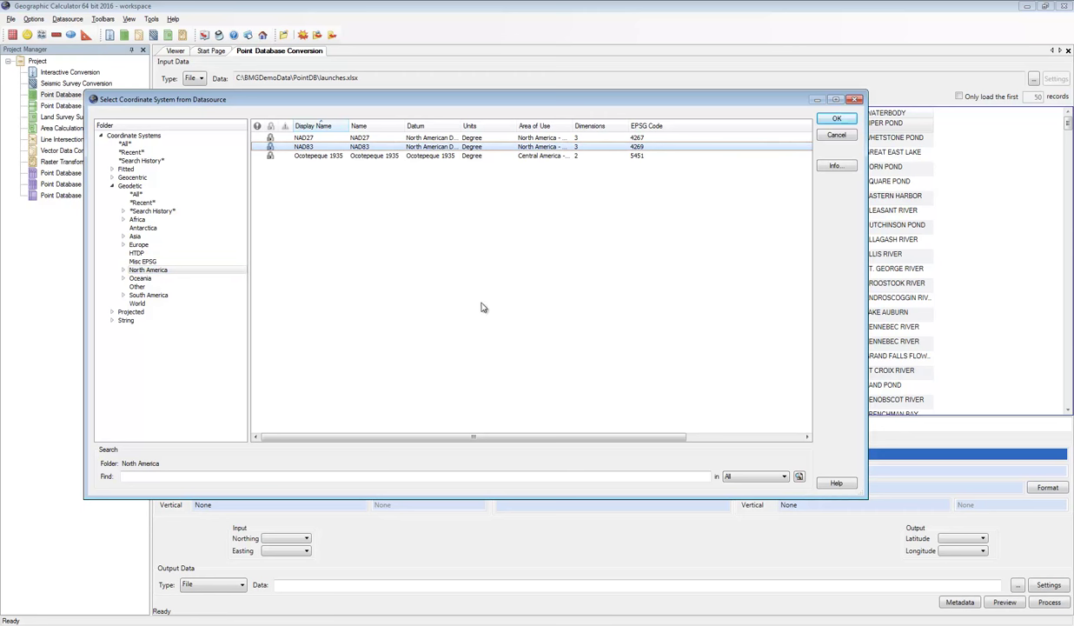
{"action": "left_click", "coordinate": [836, 119]}
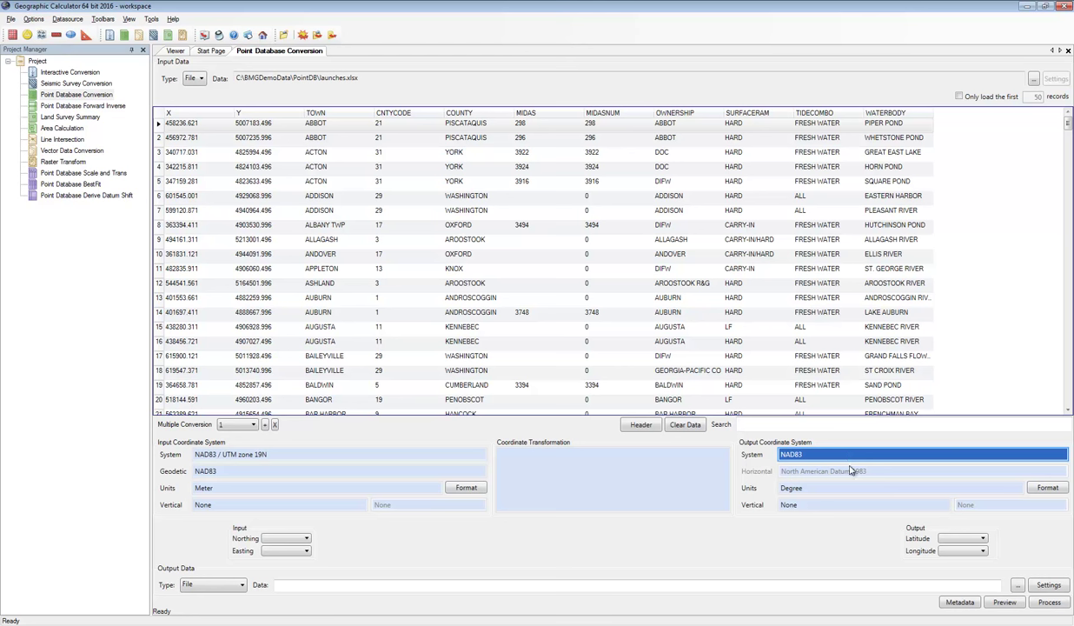
Check the coordinate transformation and assign the input Northing to column Y and Easting to column X
{"action": "left_click", "coordinate": [603, 473]}
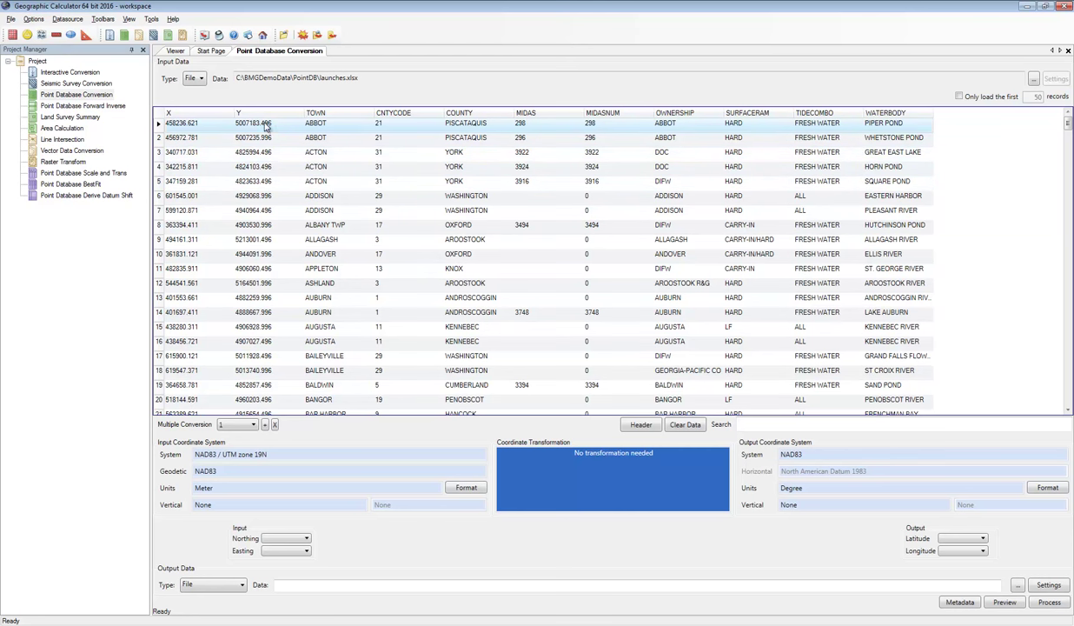
{"action": "left_click", "coordinate": [307, 539]}
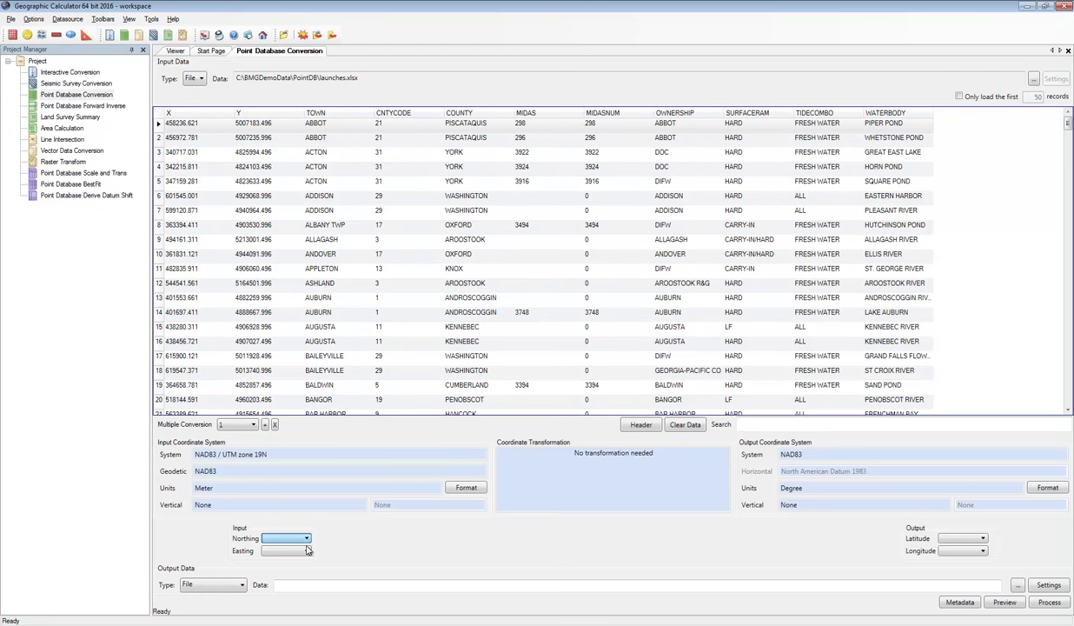
{"action": "left_click", "coordinate": [286, 539]}
{"action": "left_click", "coordinate": [300, 520]}
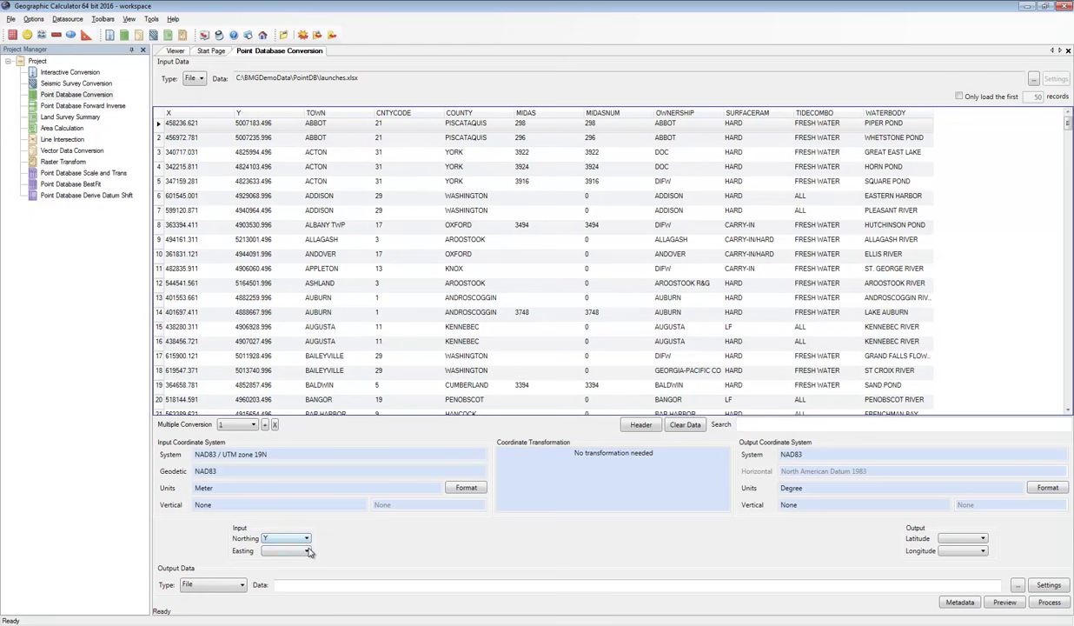
{"action": "left_click", "coordinate": [309, 552]}
{"action": "left_click", "coordinate": [280, 533]}
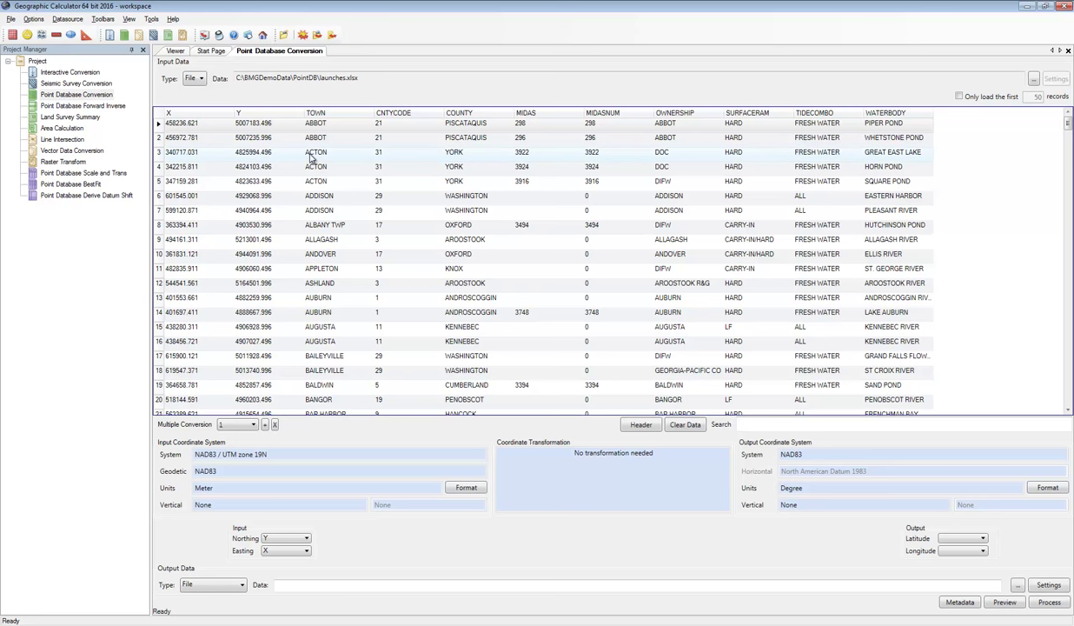
Insert two empty columns between Y and TOWN and name the first one Latitude
{"action": "key", "text": "Insert"}
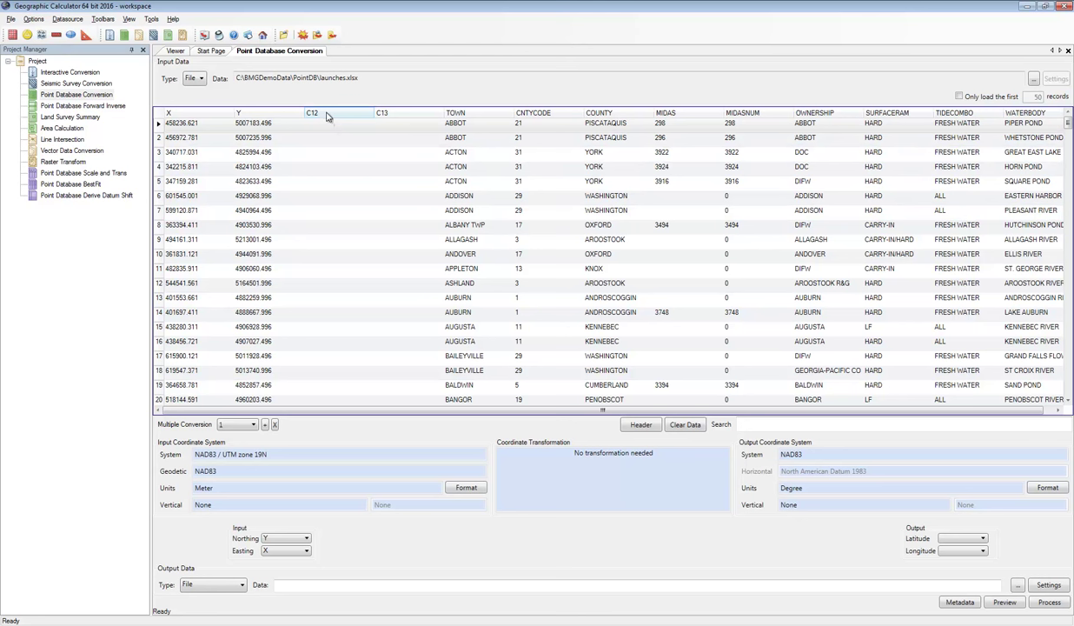
{"action": "double_click", "coordinate": [366, 144]}
{"action": "type", "text": "Latitu"}
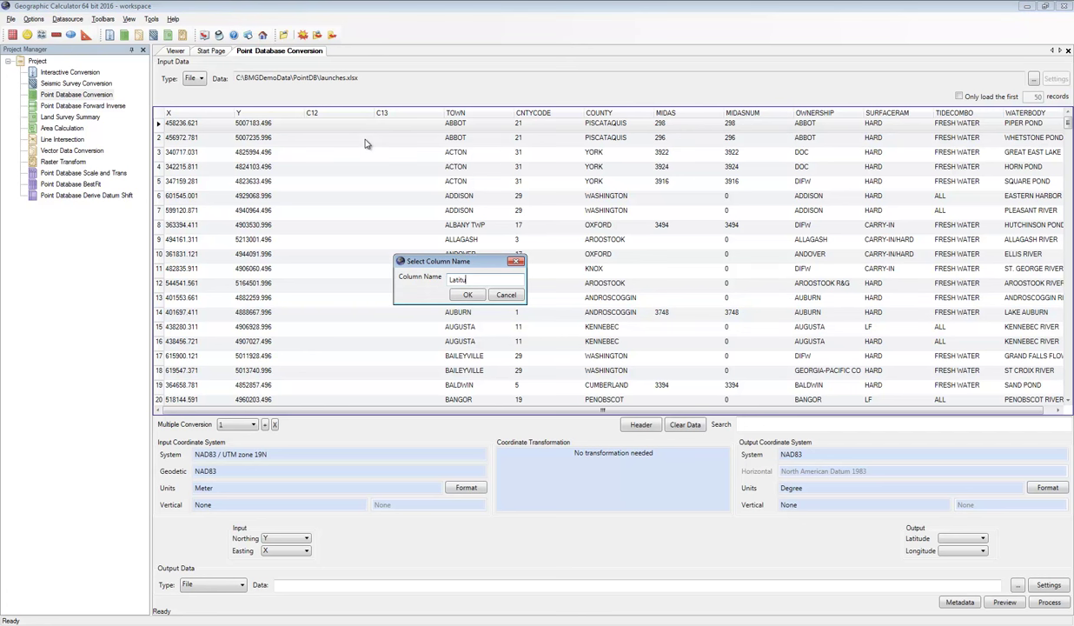
{"action": "type", "text": "de"}
{"action": "left_click", "coordinate": [453, 293]}
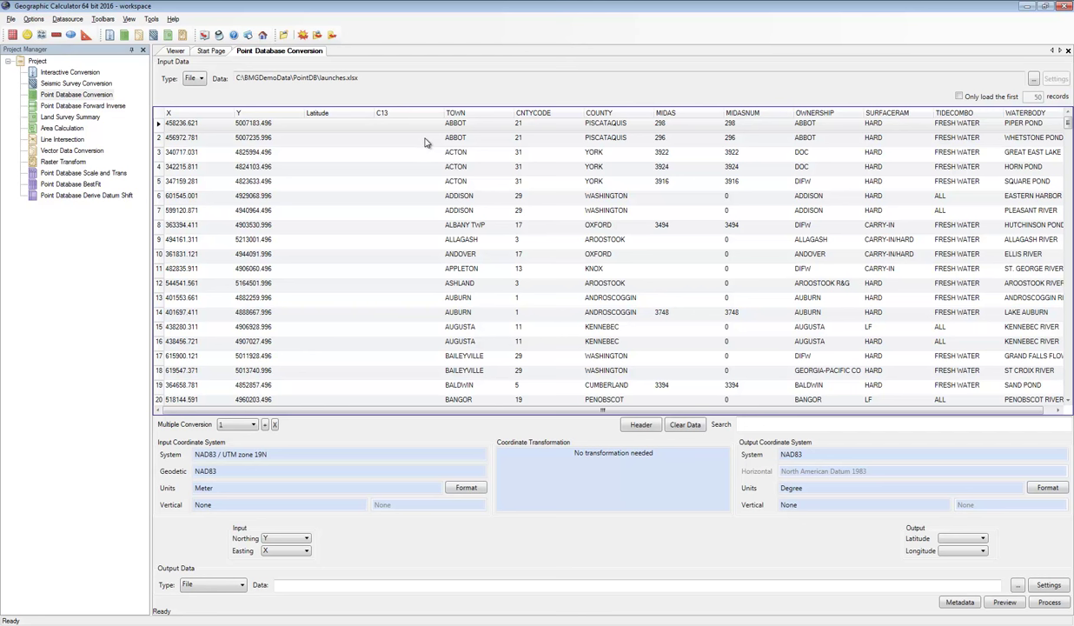
Name the second inserted column, between Latitude and TOWN, Longitude
{"action": "double_click", "coordinate": [426, 143]}
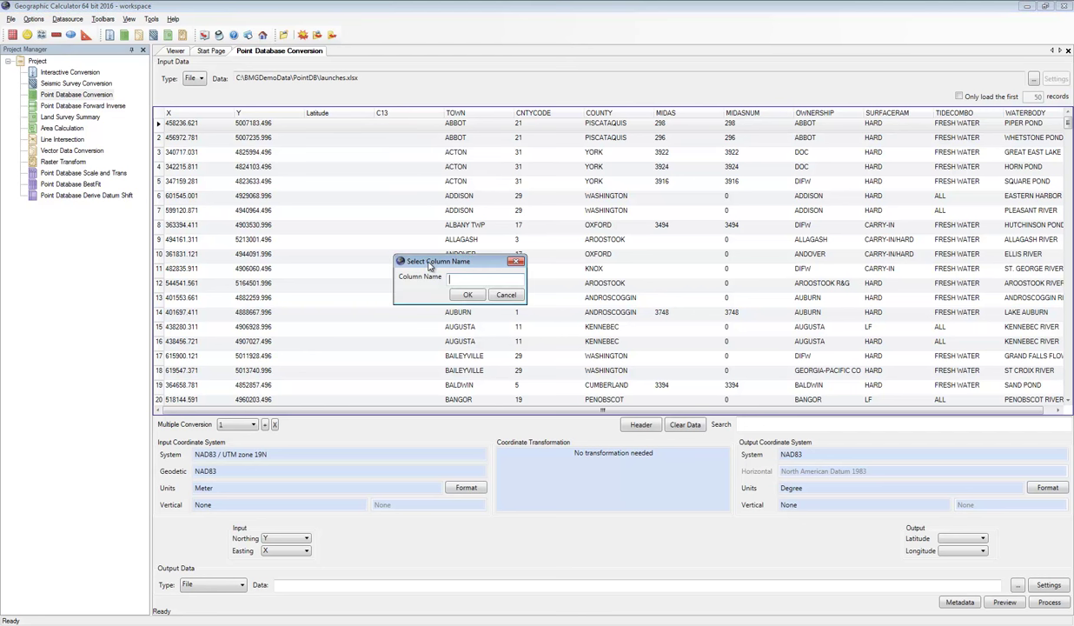
{"action": "type", "text": "Longitude"}
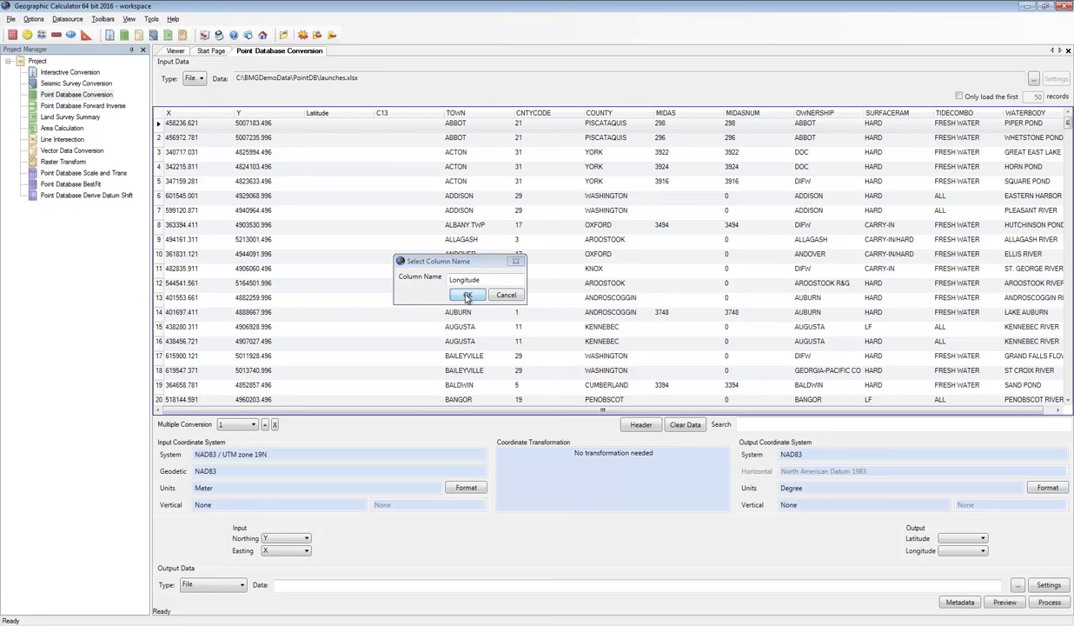
{"action": "left_click", "coordinate": [464, 296]}
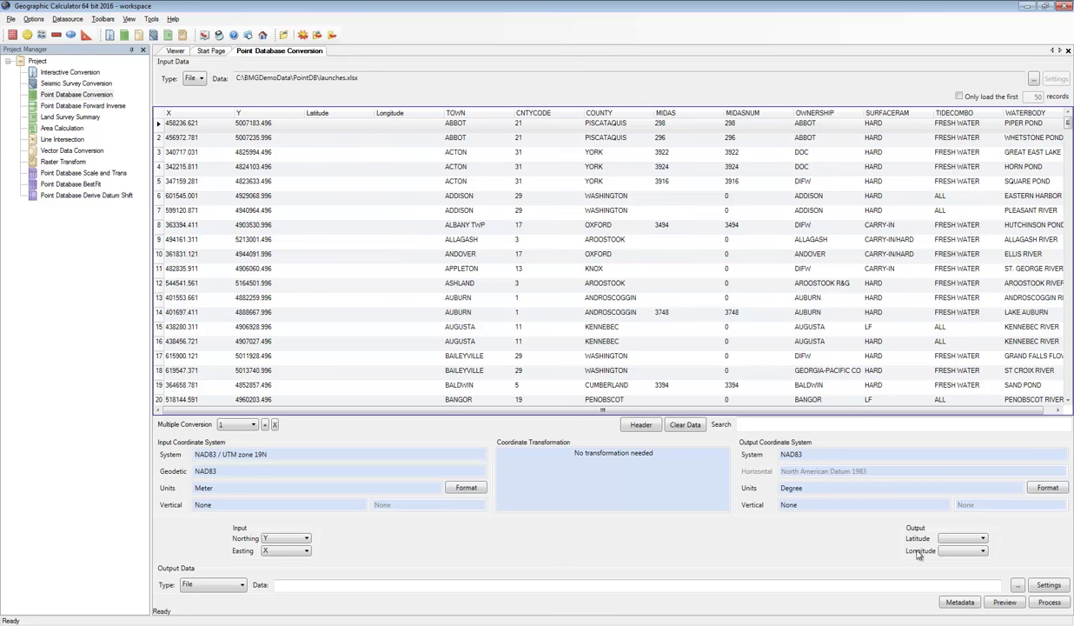
Assign the output Latitude to the Latitude column and the output Longitude to the Longitude column
{"action": "left_click", "coordinate": [987, 541]}
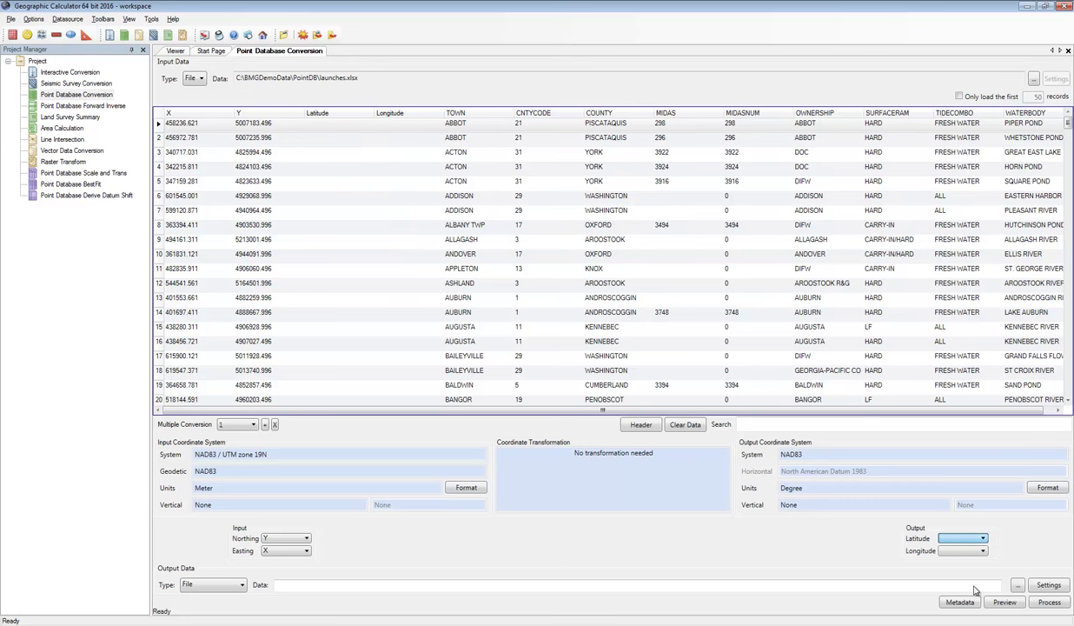
{"action": "left_click", "coordinate": [974, 560]}
{"action": "left_click", "coordinate": [974, 551]}
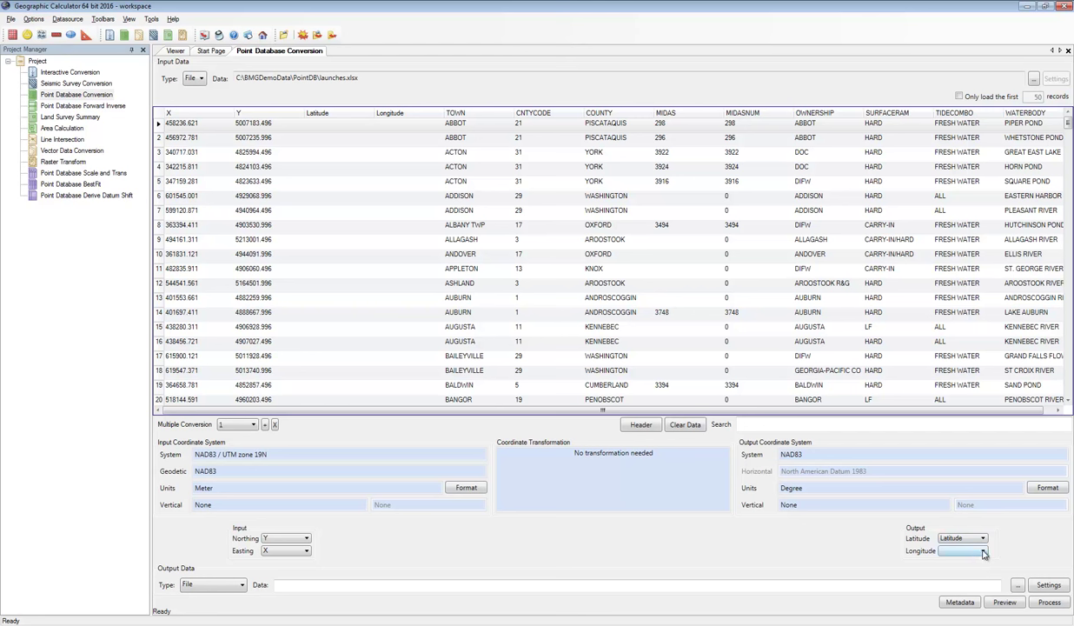
{"action": "left_click", "coordinate": [974, 585]}
{"action": "left_click", "coordinate": [267, 539]}
Set the output data to an Excel 97-2003 workbook named outputfile on the Desktop, agreeing to save the header information
{"action": "left_click", "coordinate": [1016, 585]}
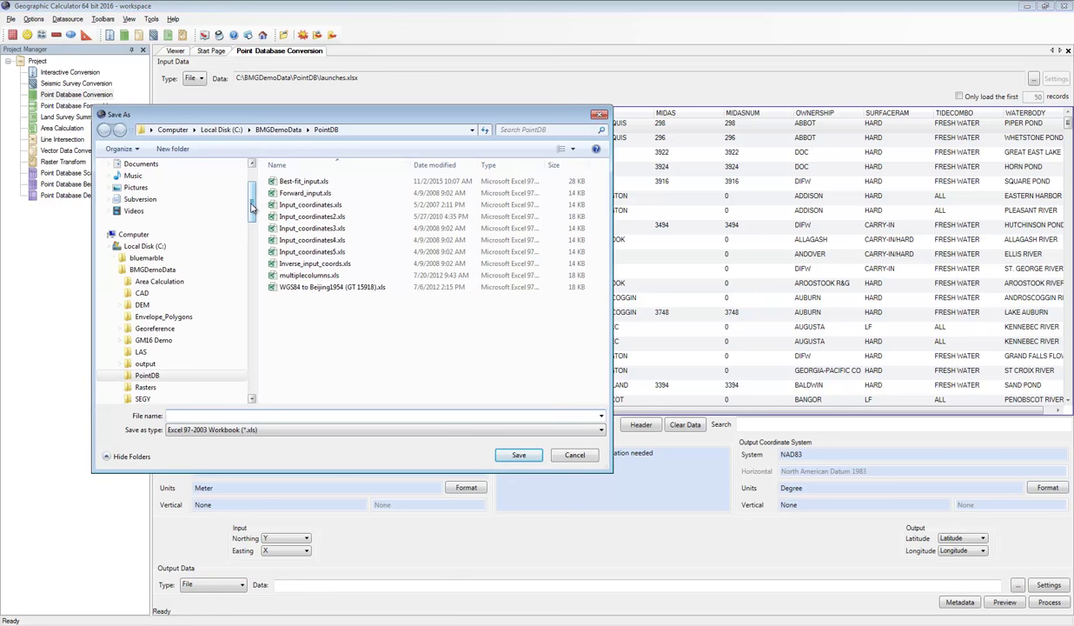
{"action": "left_click_drag", "start_coordinate": [249, 201], "coordinate": [253, 174]}
{"action": "left_click", "coordinate": [136, 180]}
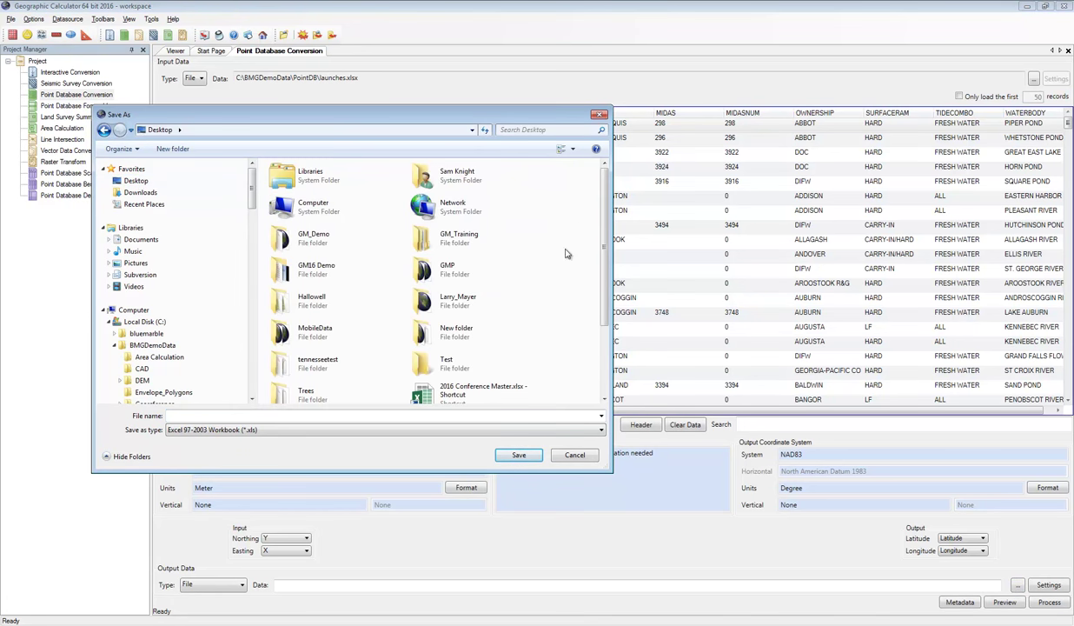
{"action": "left_click", "coordinate": [239, 418]}
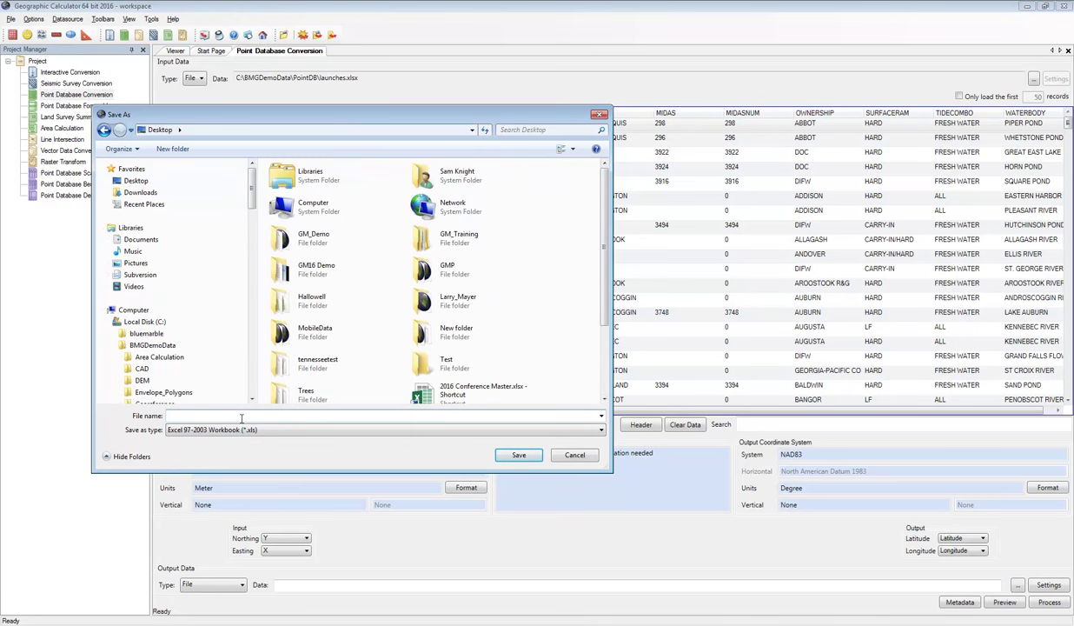
{"action": "type", "text": "outputfile"}
{"action": "left_click", "coordinate": [528, 452]}
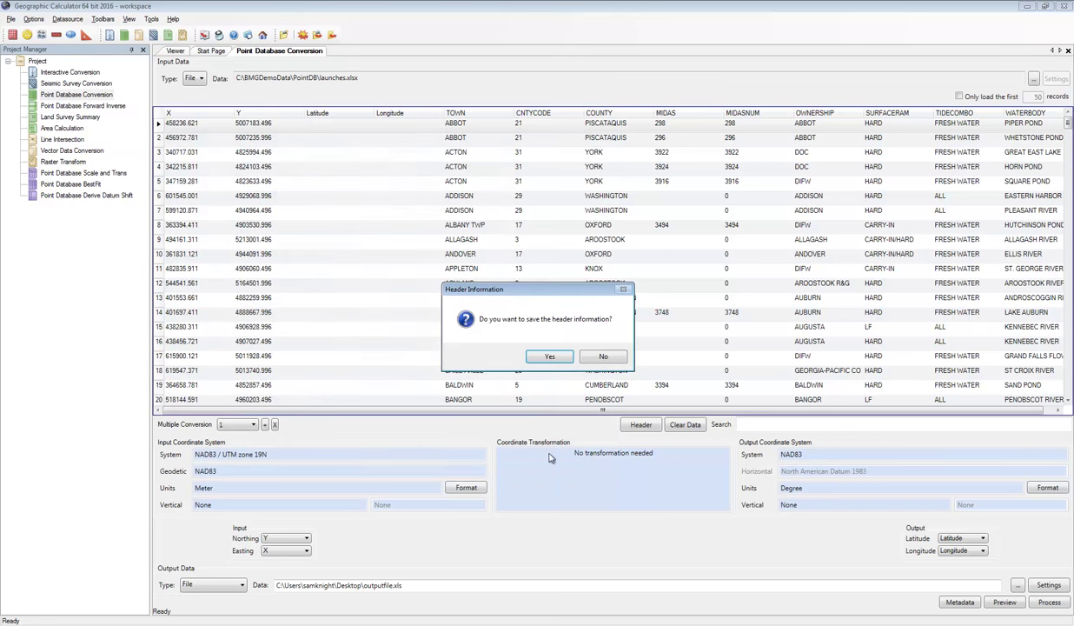
{"action": "left_click", "coordinate": [542, 354]}
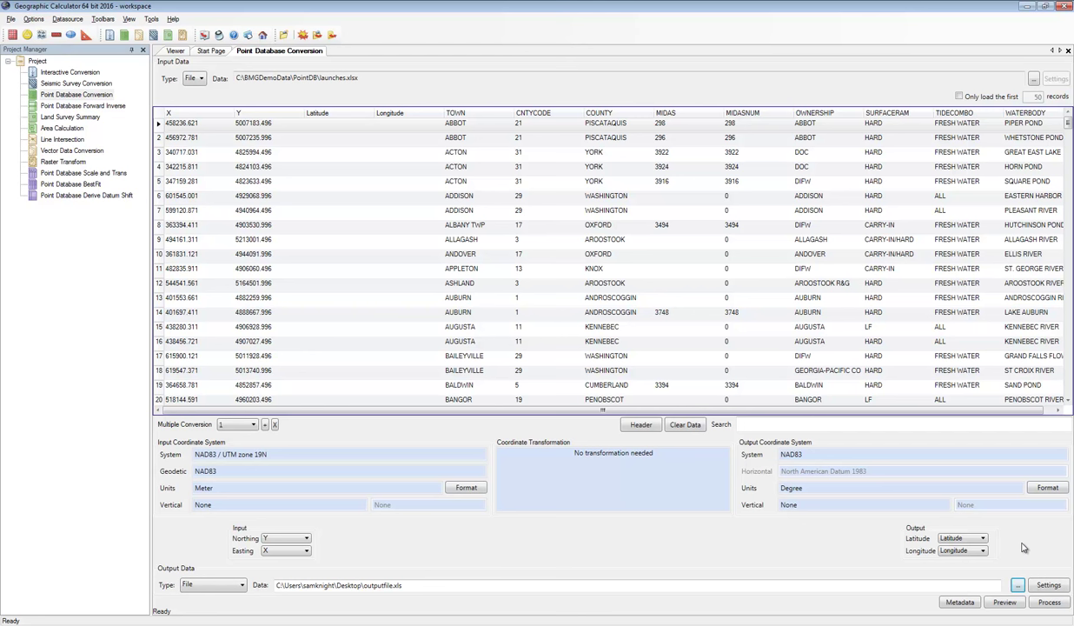
Preview the conversion of the launches data and process it to the output file, saving the header information both times
{"action": "left_click", "coordinate": [1008, 603]}
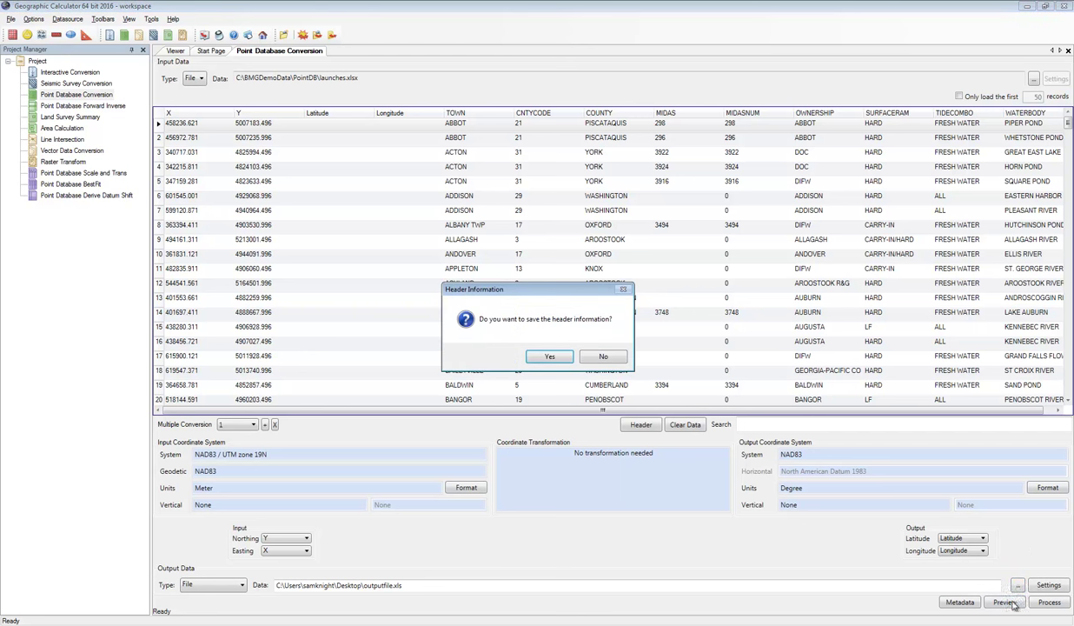
{"action": "left_click", "coordinate": [553, 357]}
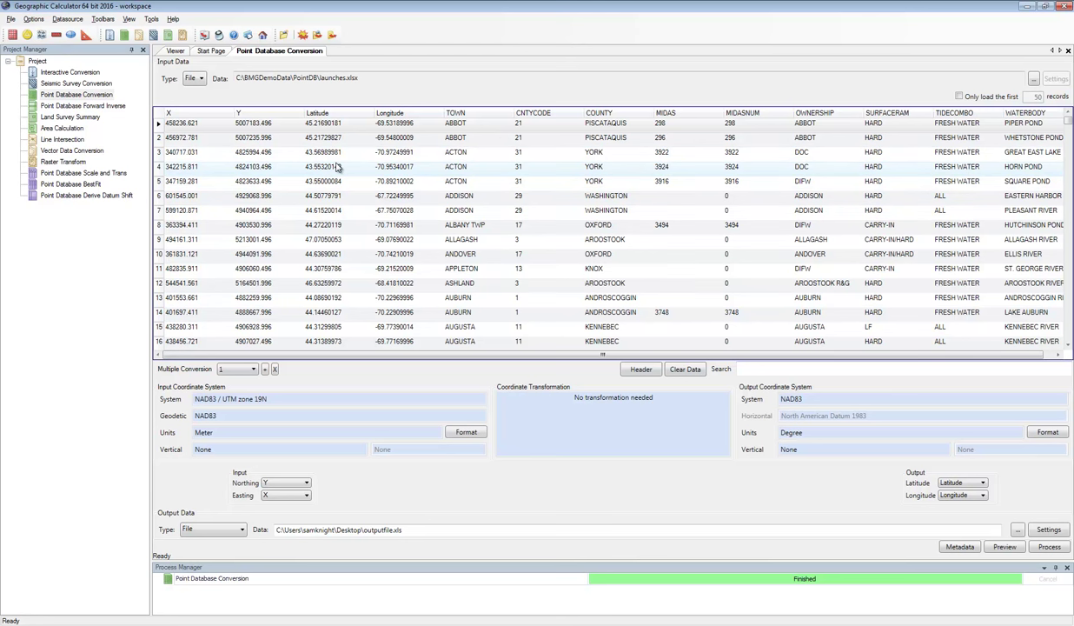
{"action": "left_click", "coordinate": [1050, 547]}
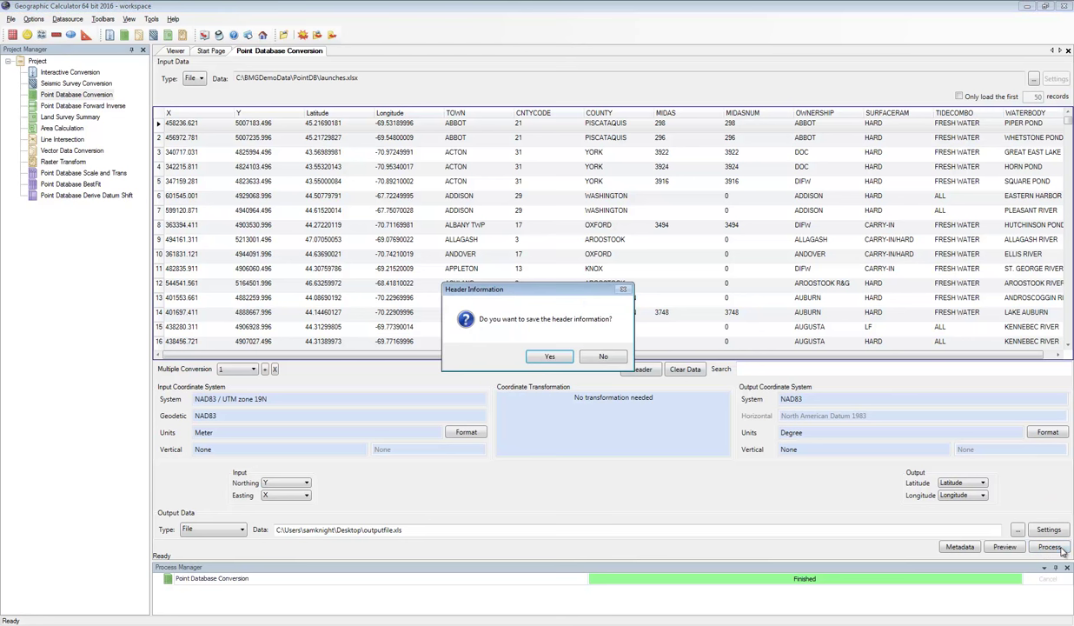
{"action": "left_click", "coordinate": [547, 356]}
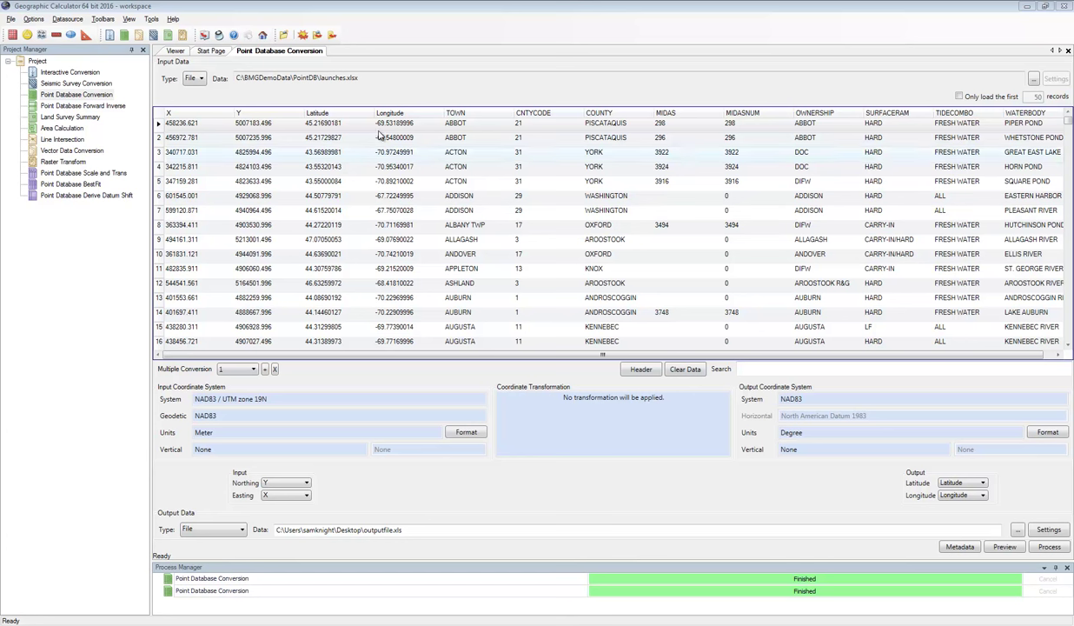
Create a new Point Database Conversion job and load Input_coordinates.xls from the PointDB folder as its input data
{"action": "left_click", "coordinate": [125, 37]}
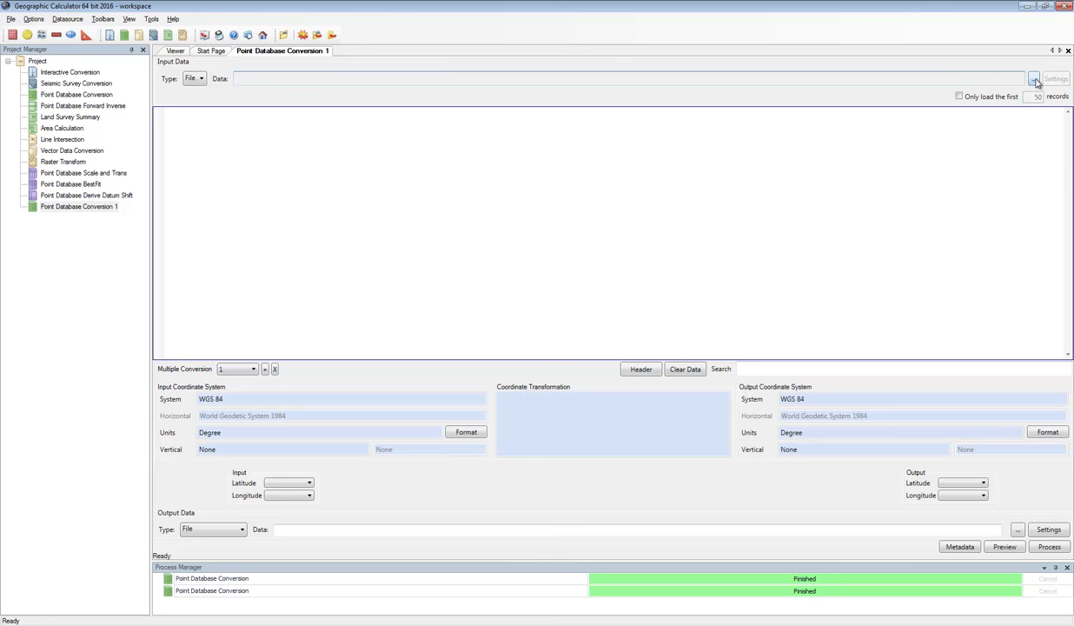
{"action": "left_click", "coordinate": [997, 78]}
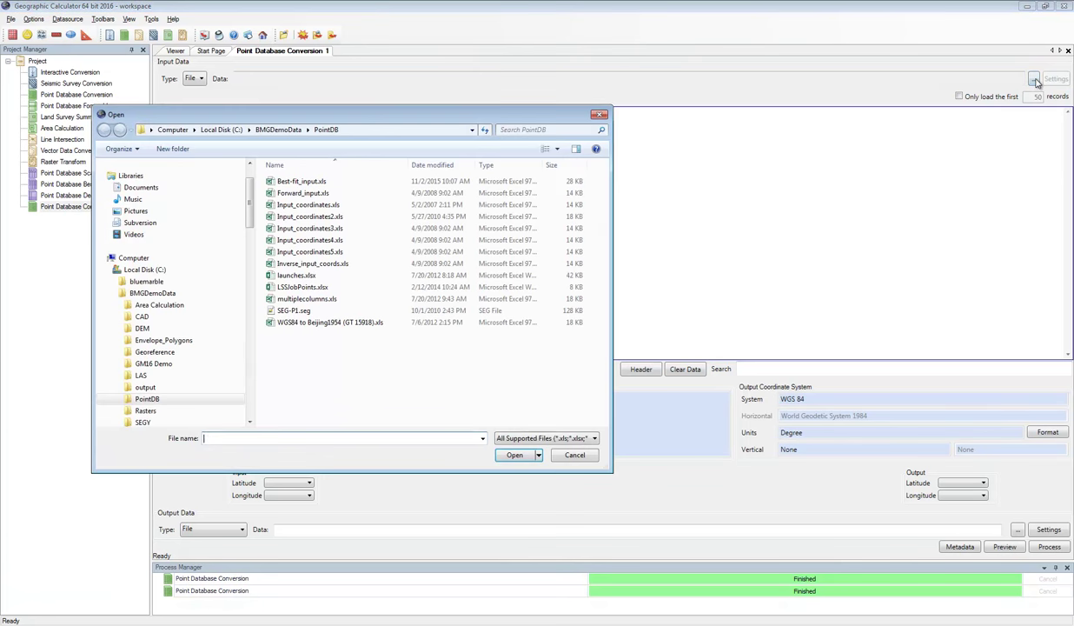
{"action": "left_click", "coordinate": [331, 205]}
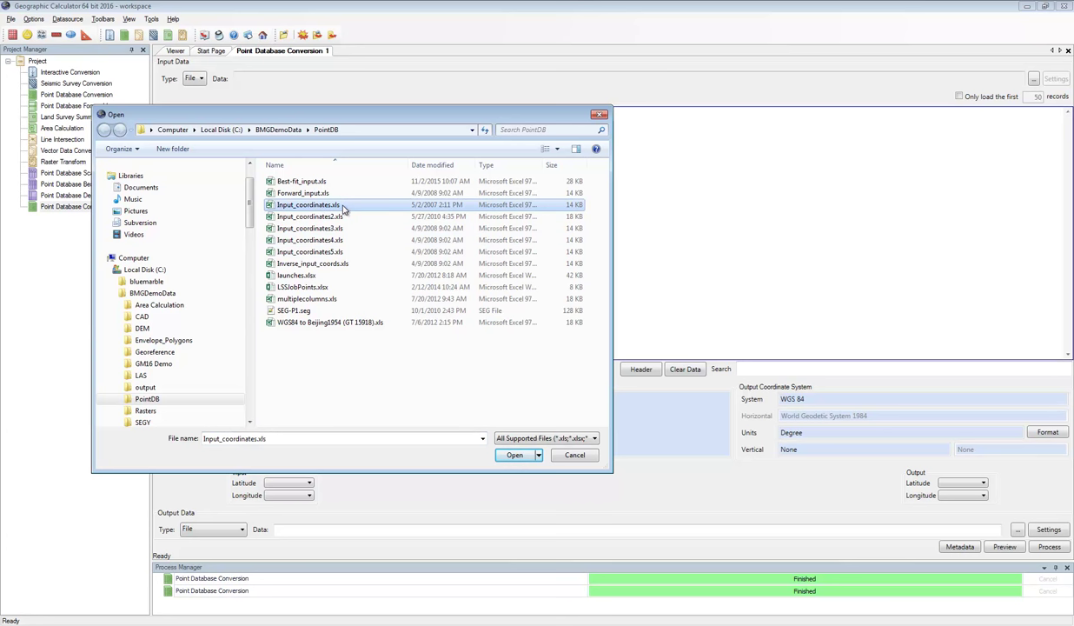
{"action": "left_click", "coordinate": [512, 455]}
{"action": "left_click", "coordinate": [531, 317]}
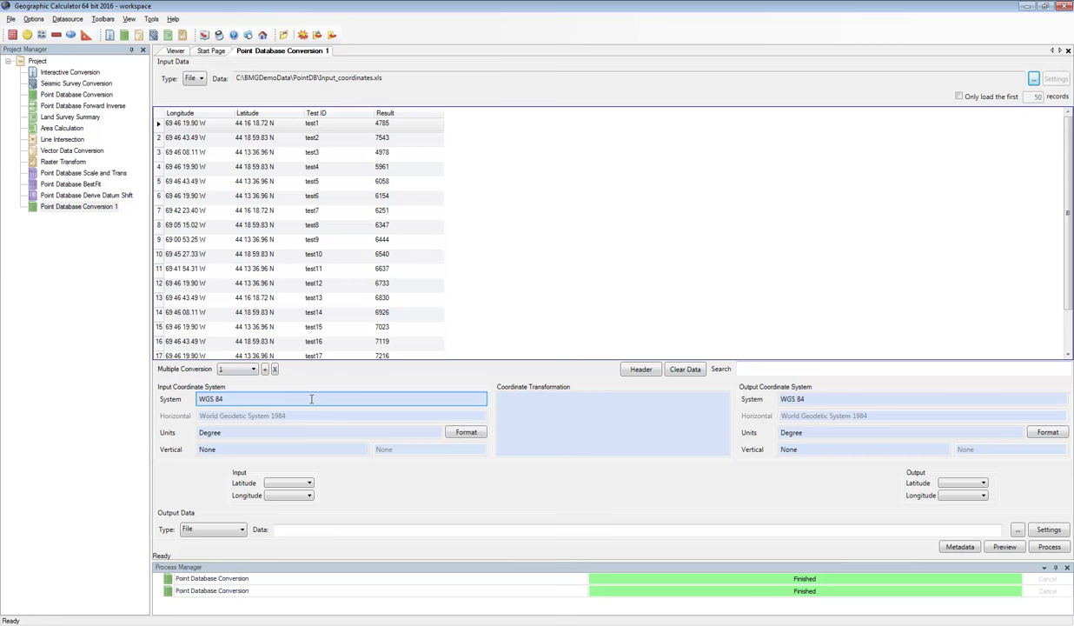
Set the output coordinate system to WGS 84 / UTM zone 19N from the projected WGS84 UTM systems
{"action": "left_click", "coordinate": [870, 398]}
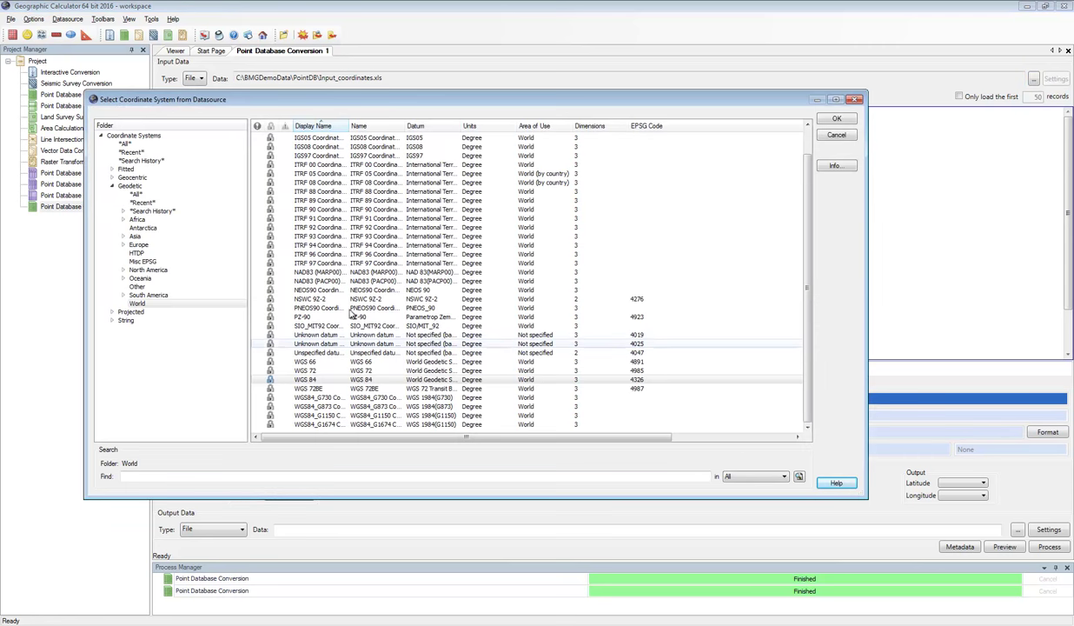
{"action": "left_click", "coordinate": [137, 303]}
{"action": "left_click", "coordinate": [111, 311]}
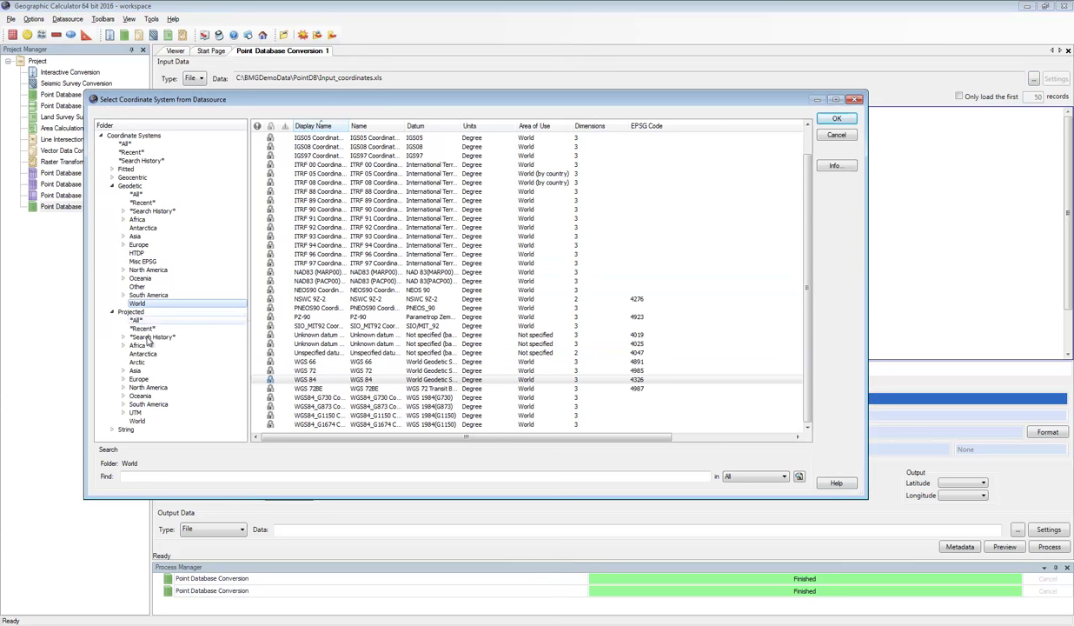
{"action": "double_click", "coordinate": [133, 412]}
{"action": "left_click", "coordinate": [151, 420]}
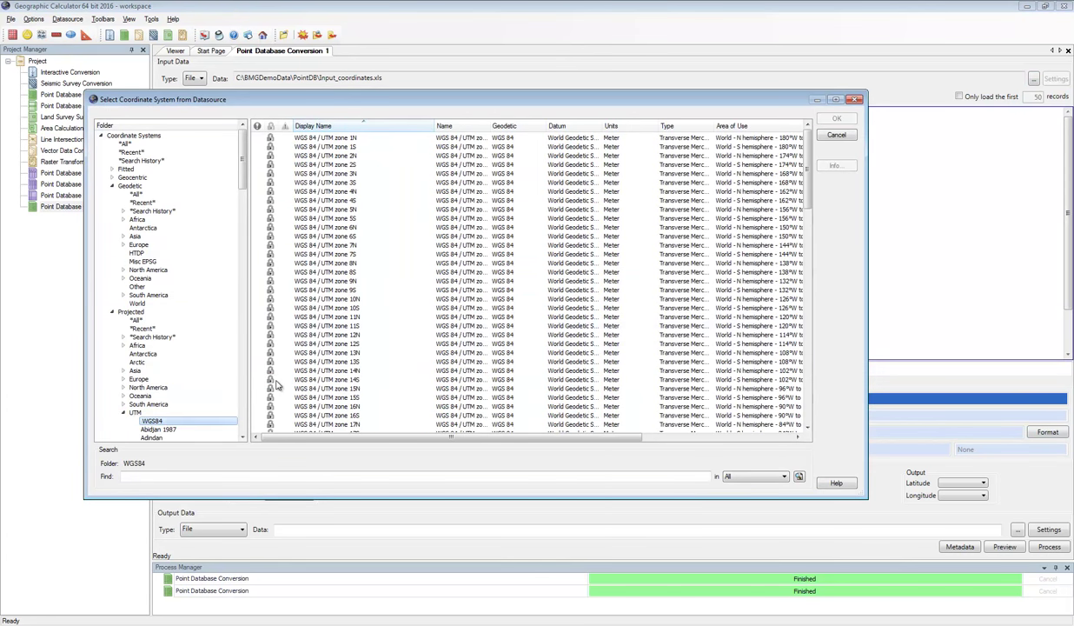
{"action": "scroll", "coordinate": [394, 336], "scroll_direction": "down", "scroll_amount": 2}
{"action": "left_click", "coordinate": [345, 406]}
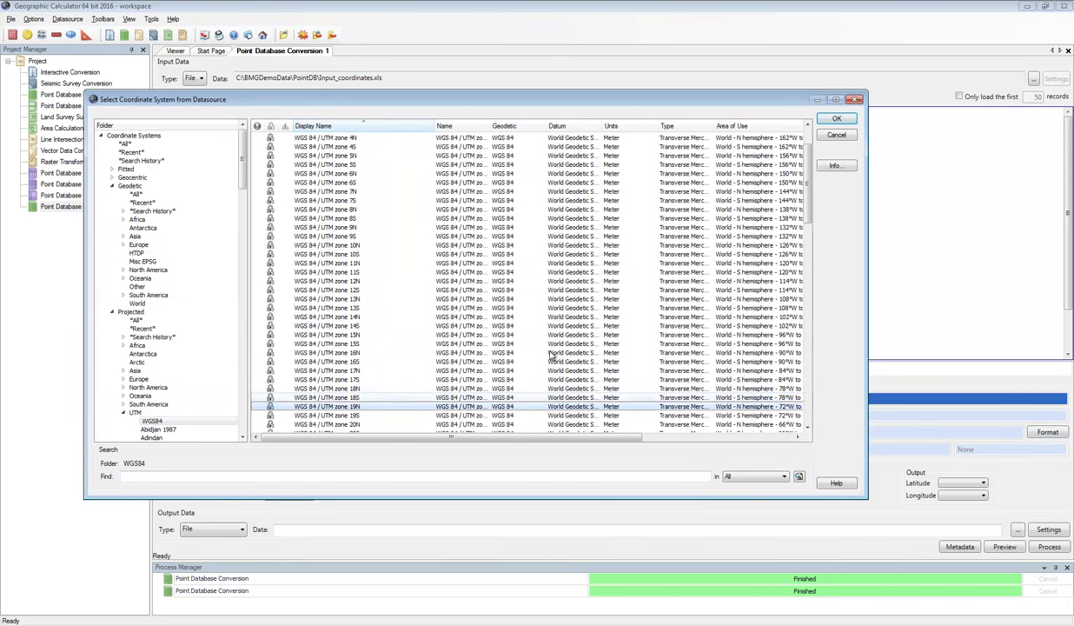
{"action": "left_click", "coordinate": [836, 118]}
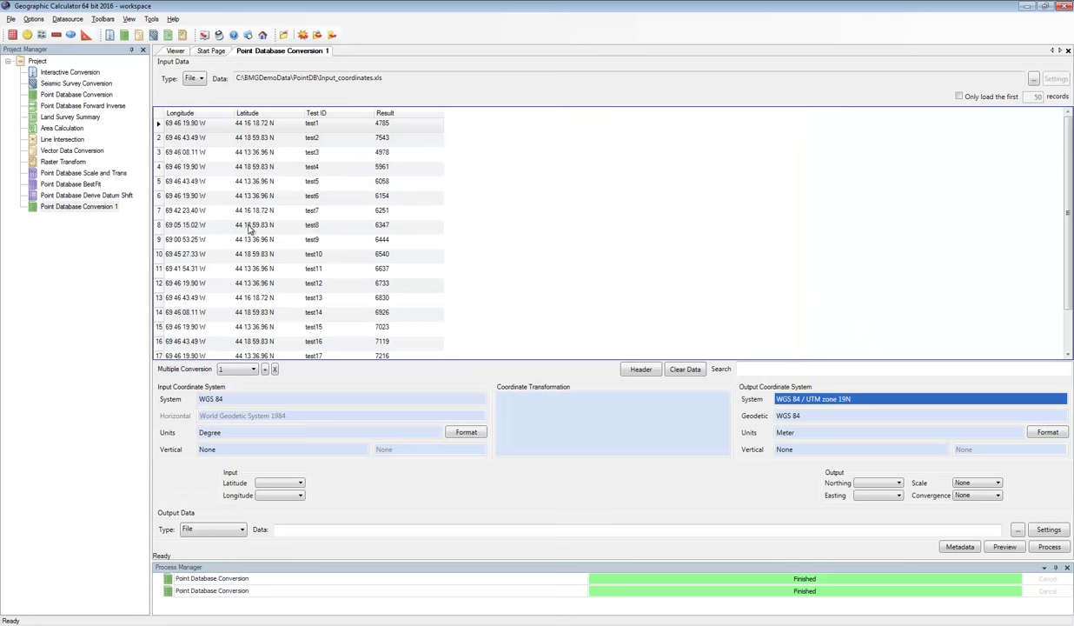
Assign the input Latitude to the Latitude column and the input Longitude to the Longitude column
{"action": "left_click", "coordinate": [294, 483]}
{"action": "left_click", "coordinate": [290, 496]}
{"action": "left_click", "coordinate": [270, 494]}
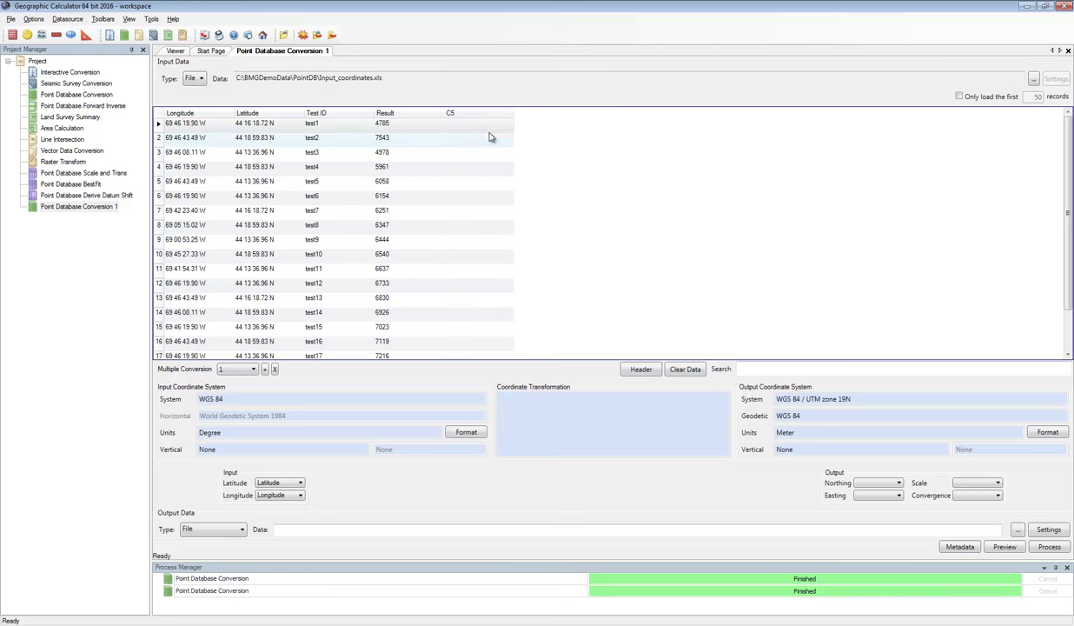
Name the new empty column after Result Northing
{"action": "double_click", "coordinate": [481, 116]}
{"action": "type", "text": "Latit"}
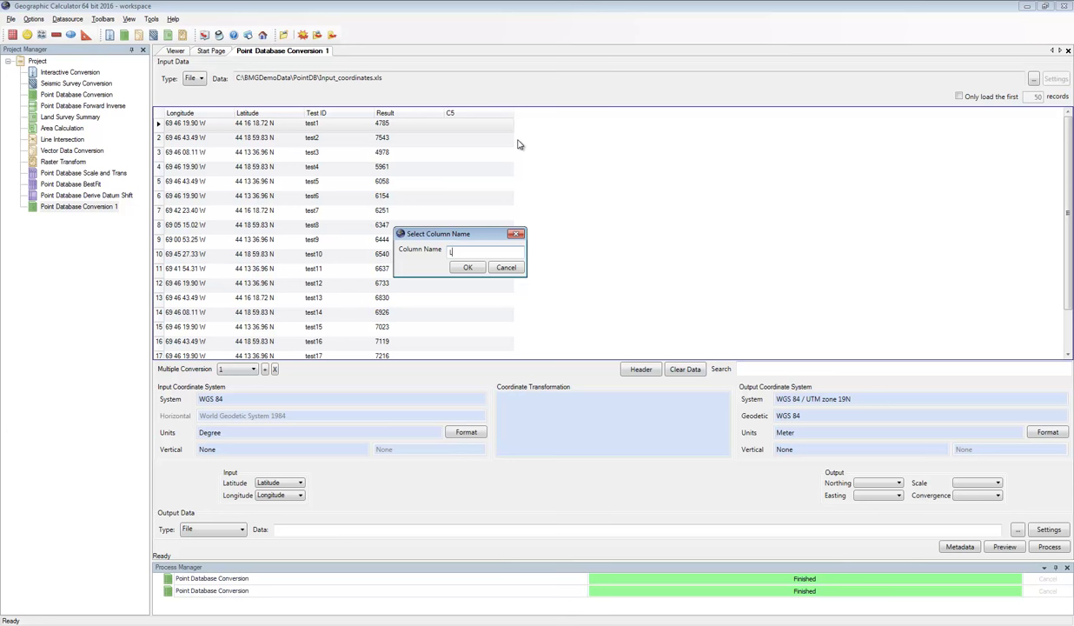
{"action": "key", "text": "BackSpace"}
{"action": "key", "text": "BackSpace"}
{"action": "key", "text": "BackSpace"}
{"action": "key", "text": "BackSpace"}
{"action": "key", "text": "BackSpace"}
{"action": "type", "text": "Northing"}
{"action": "left_click", "coordinate": [466, 267]}
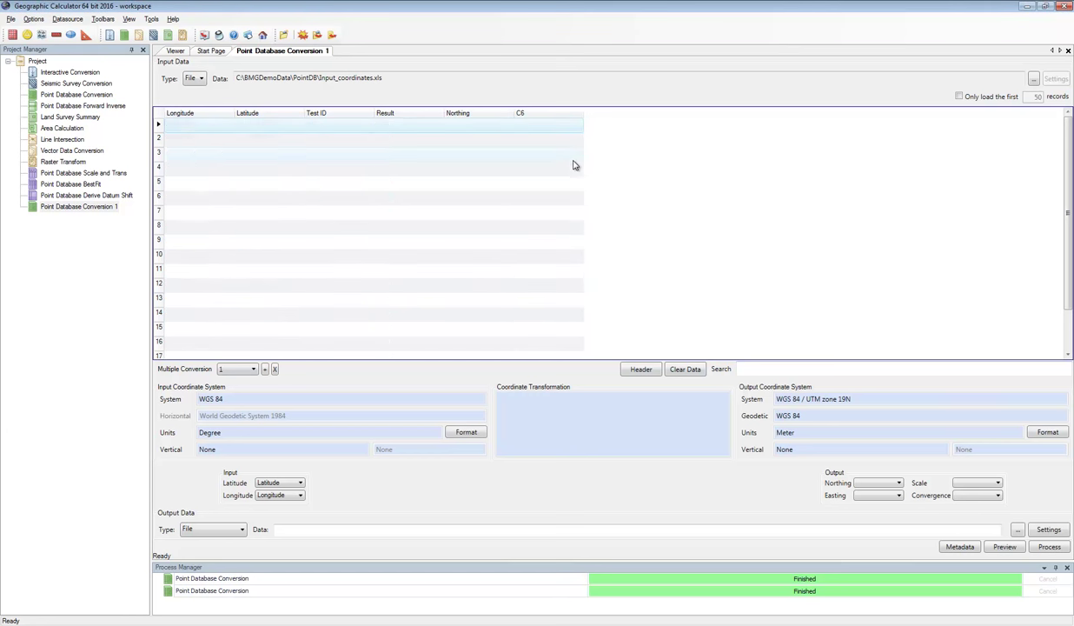
Add another empty column after Northing and name it Easting
{"action": "left_click", "coordinate": [578, 141]}
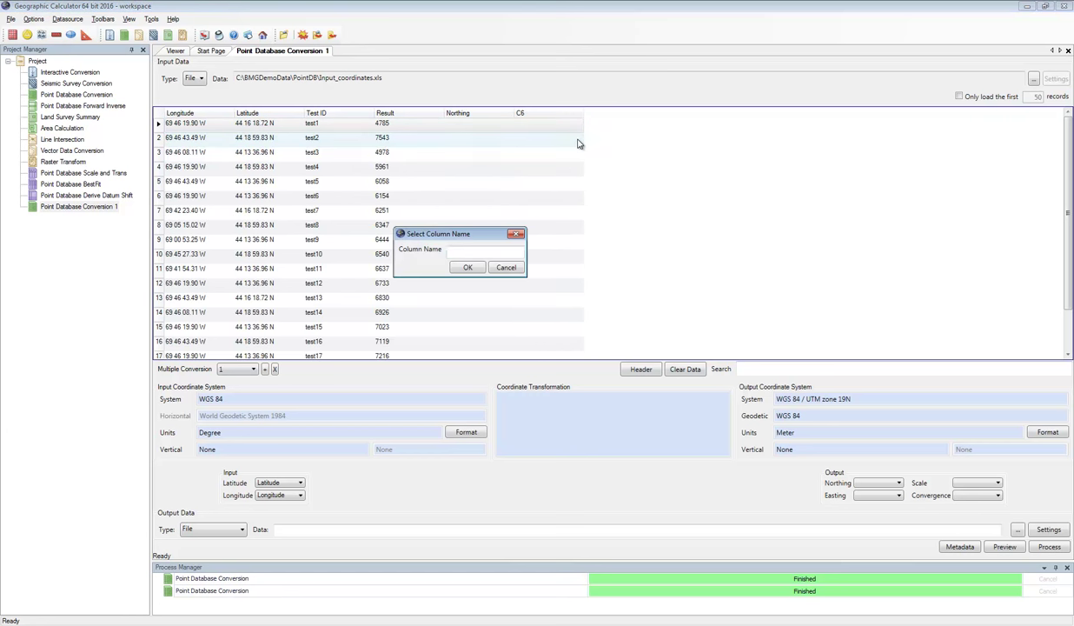
{"action": "type", "text": "Easting"}
{"action": "left_click", "coordinate": [468, 267]}
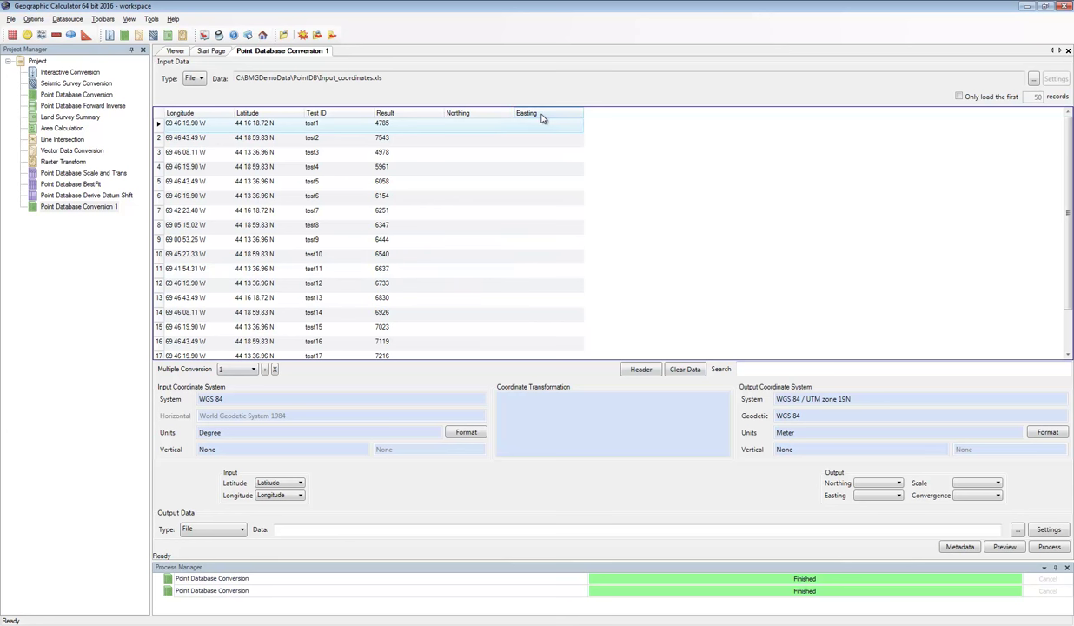
Assign the output Northing and Easting to the Northing and Easting columns, and check the coordinate transformation
{"action": "left_click", "coordinate": [900, 485]}
{"action": "left_click", "coordinate": [869, 466]}
{"action": "left_click", "coordinate": [890, 496]}
{"action": "left_click", "coordinate": [855, 513]}
{"action": "left_click", "coordinate": [597, 417]}
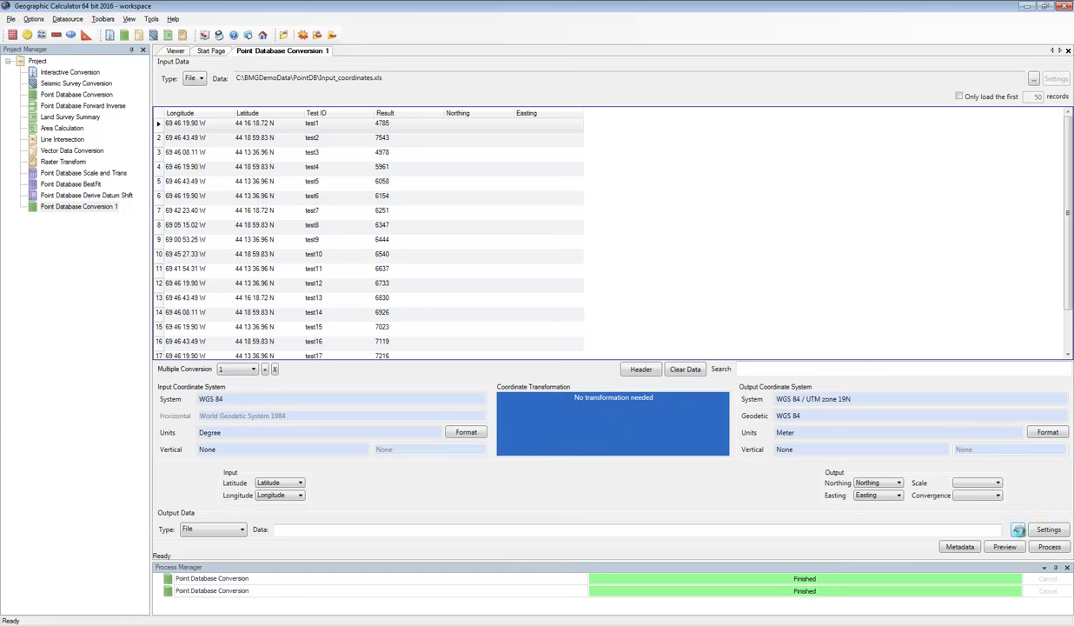
Set the output data to an Excel 97-2003 workbook named sheet1 in the PointDB folder
{"action": "left_click", "coordinate": [1017, 530]}
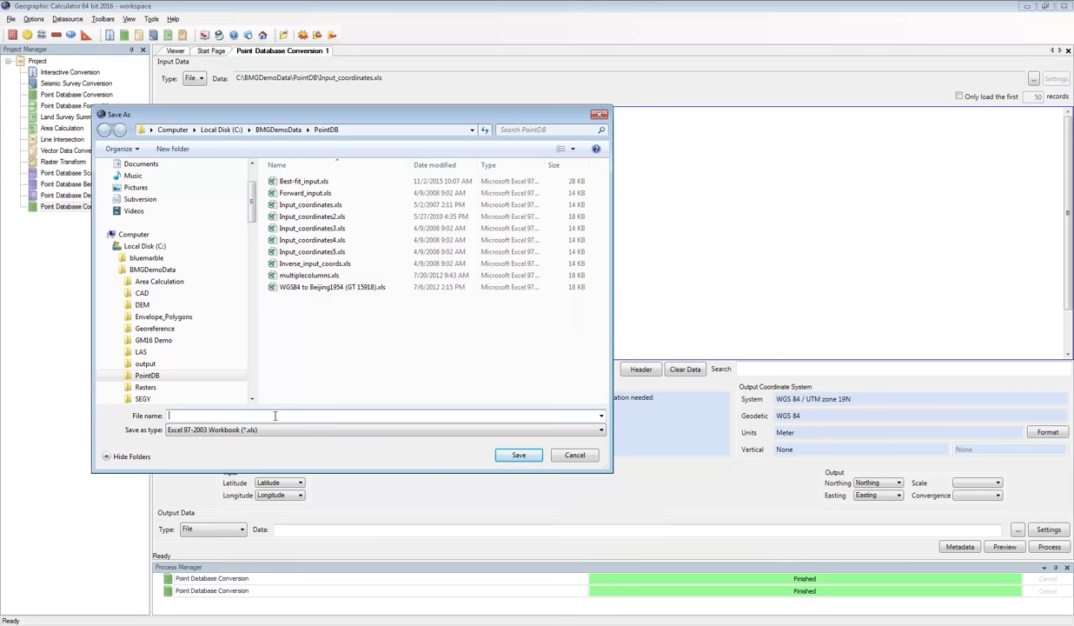
{"action": "type", "text": "sheet1"}
{"action": "left_click", "coordinate": [514, 454]}
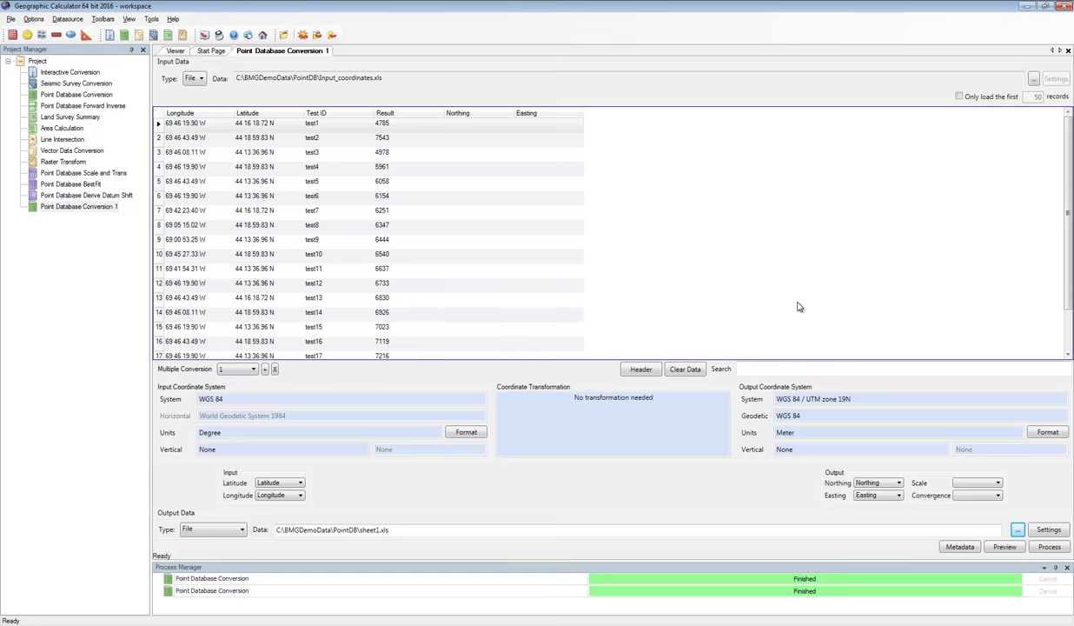
Preview the UTM conversion of the input coordinates and process it to sheet1.xls, saving the header information
{"action": "left_click", "coordinate": [1005, 548]}
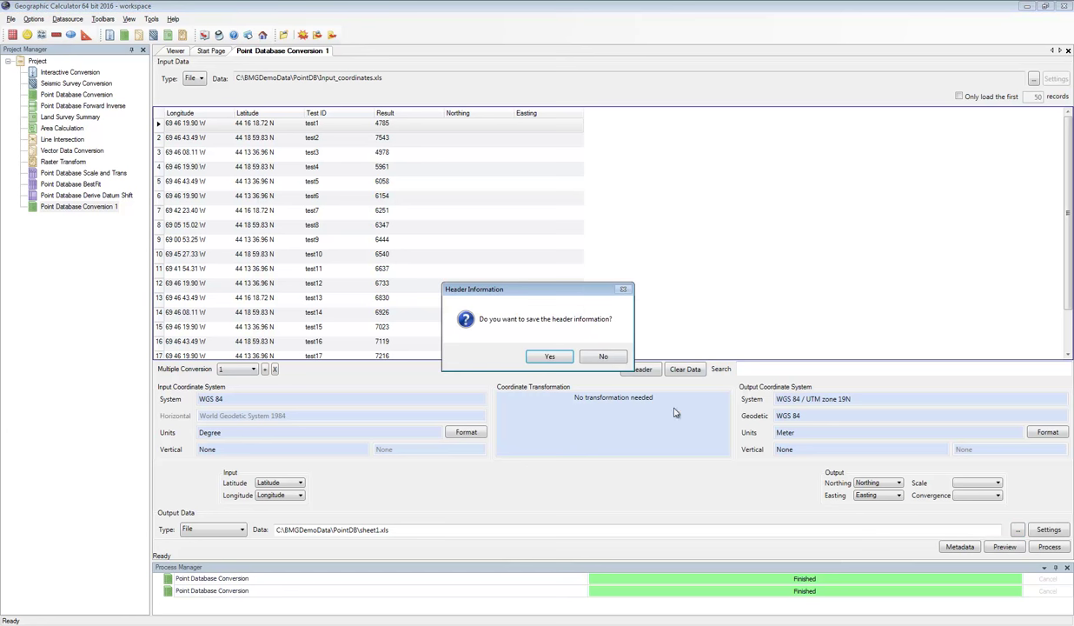
{"action": "left_click", "coordinate": [531, 355]}
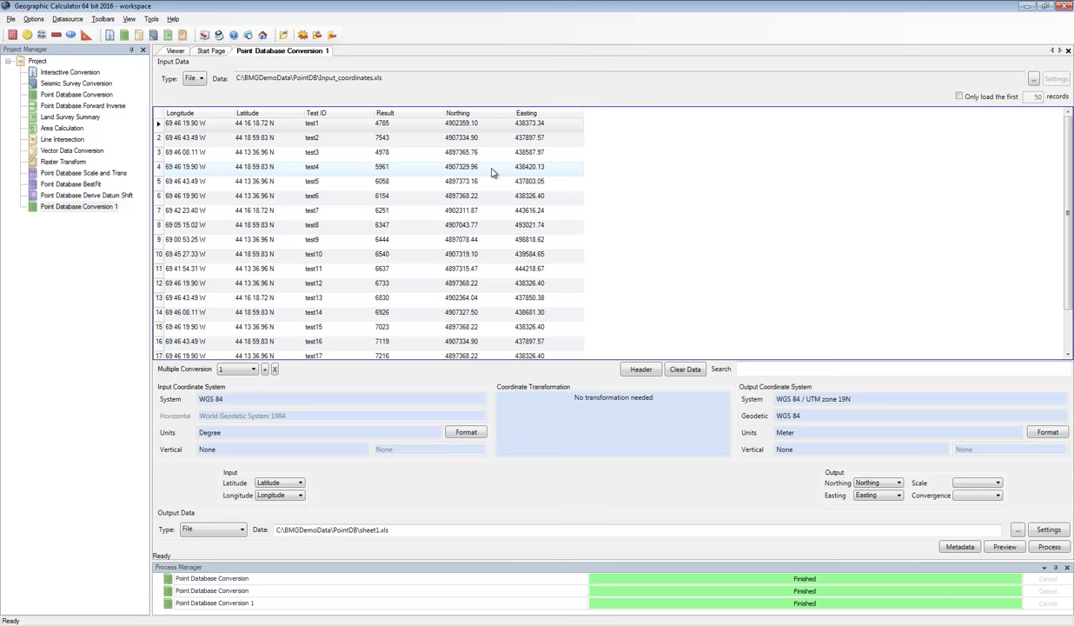
{"action": "left_click", "coordinate": [1050, 546]}
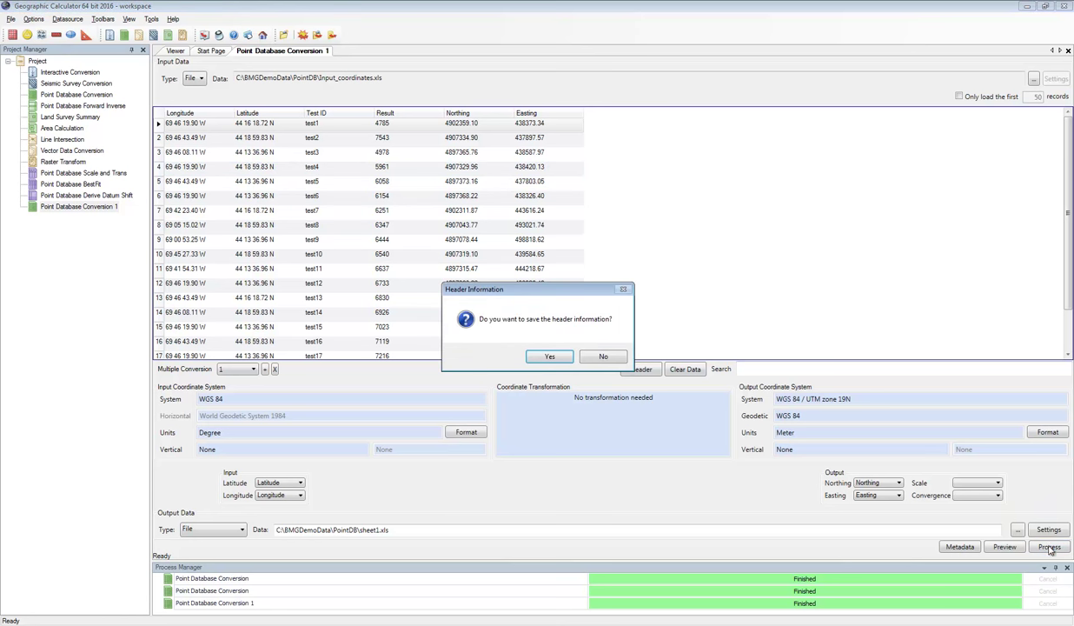
{"action": "left_click", "coordinate": [549, 355]}
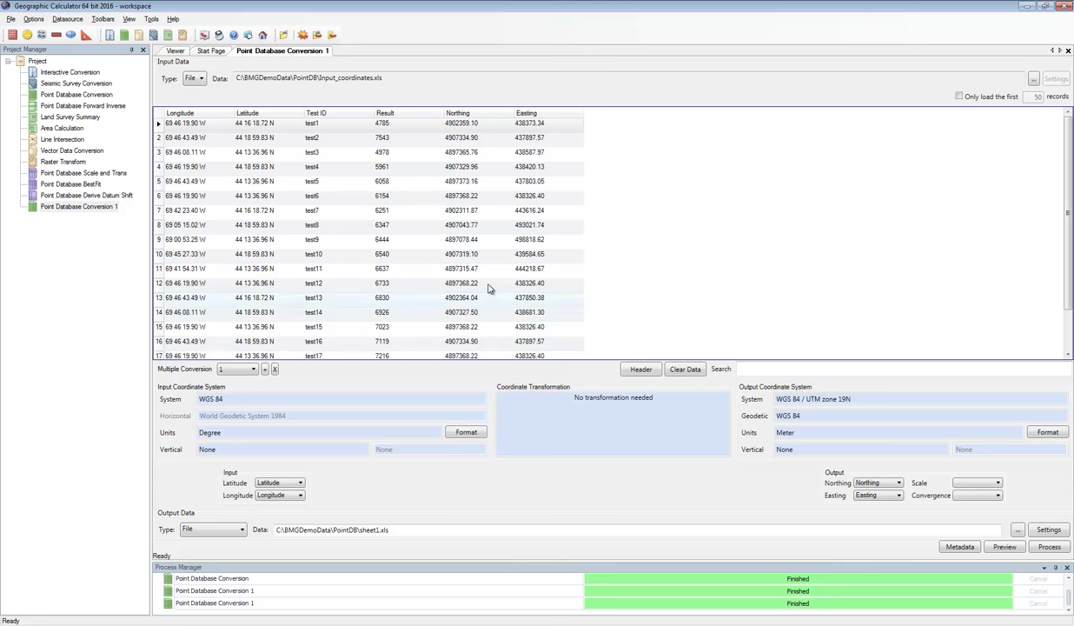
Batch-add Input_coordinates2.xls through Input_coordinates5.xls from the PointDB folder using the current conversion, and specify that the files have headers
{"action": "right_click", "coordinate": [55, 208]}
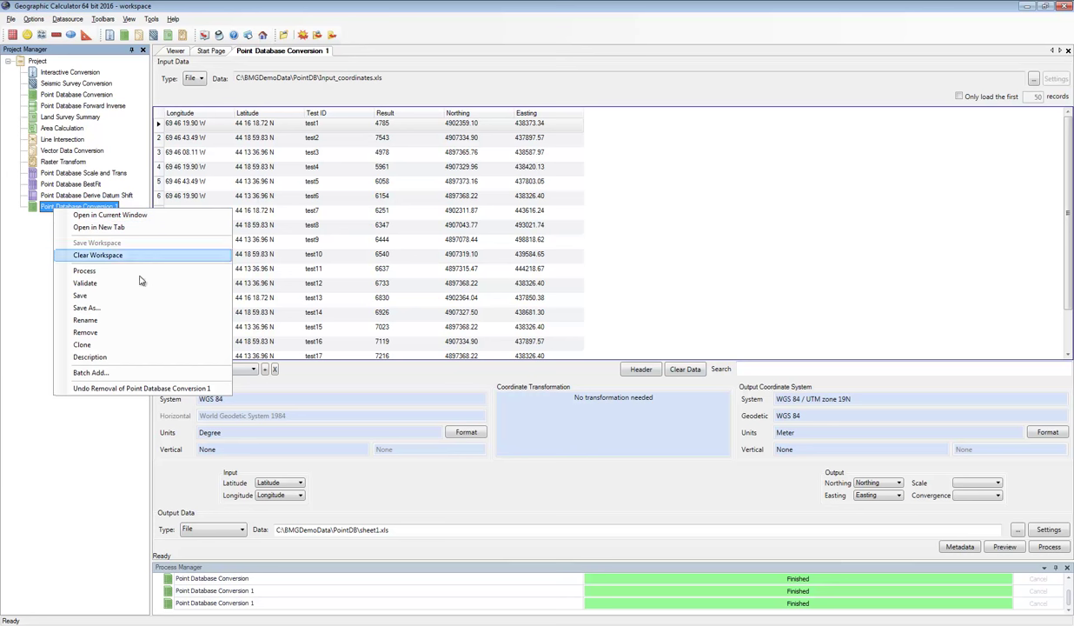
{"action": "left_click", "coordinate": [124, 374]}
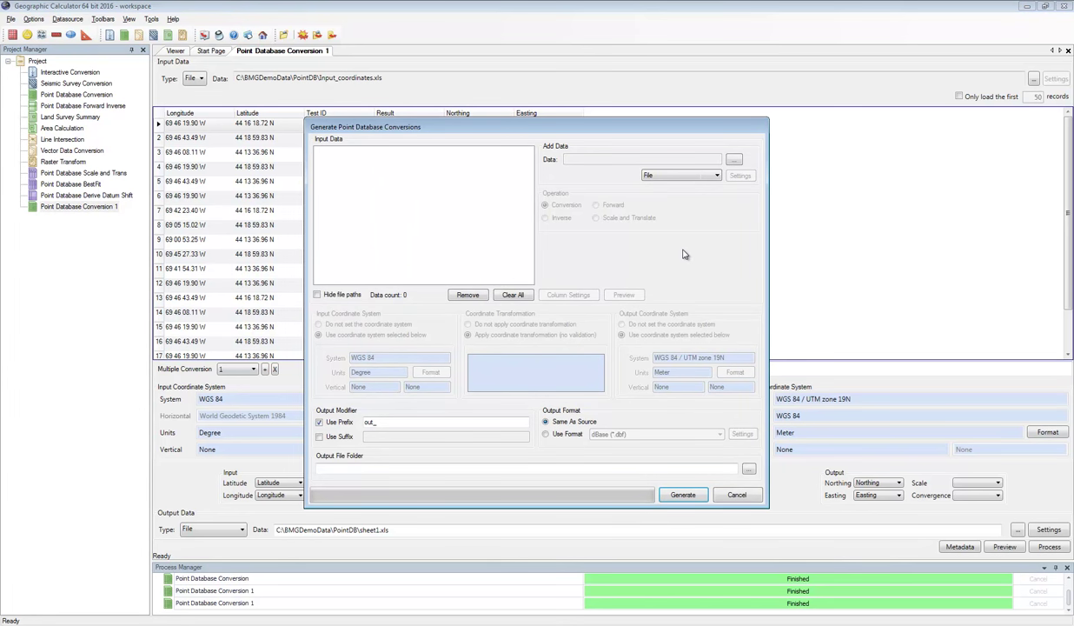
{"action": "left_click", "coordinate": [735, 161]}
{"action": "left_click_drag", "start_coordinate": [567, 243], "coordinate": [532, 285]}
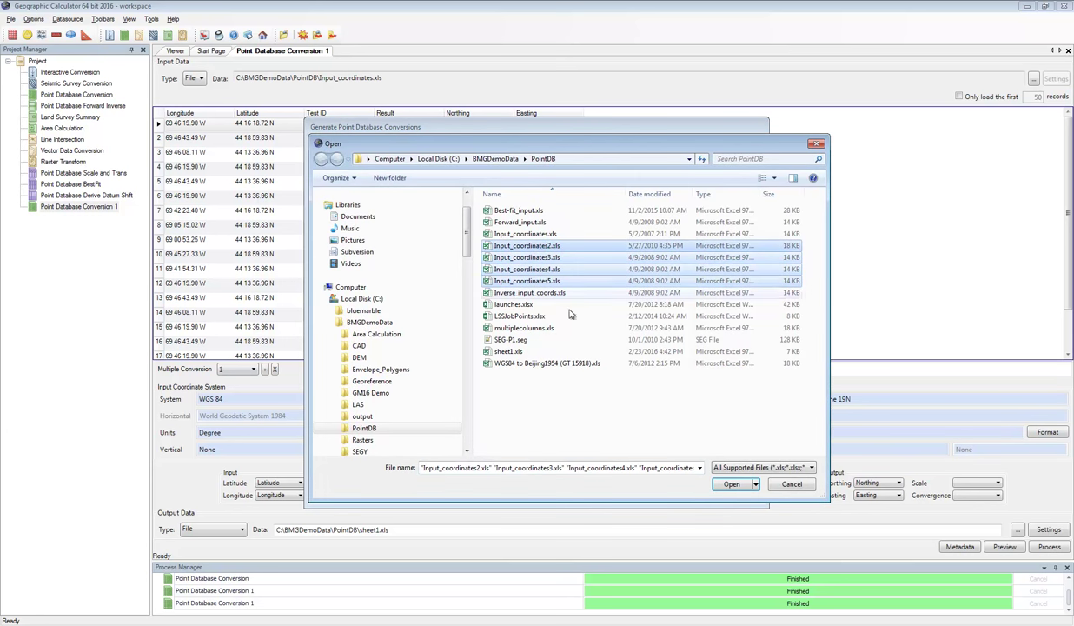
{"action": "left_click", "coordinate": [732, 485]}
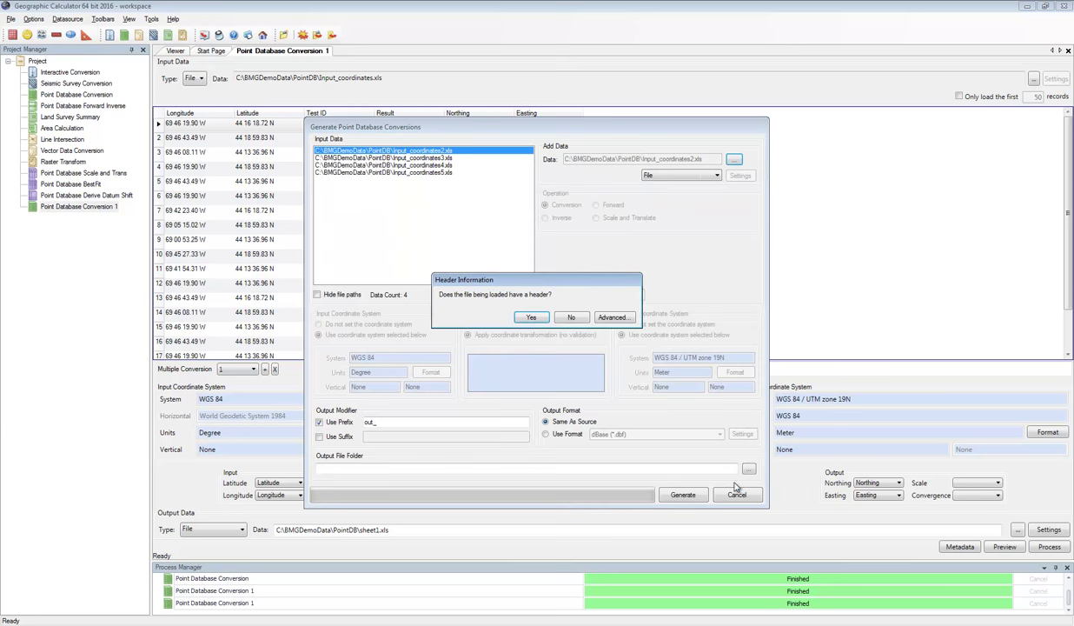
{"action": "left_click", "coordinate": [532, 317]}
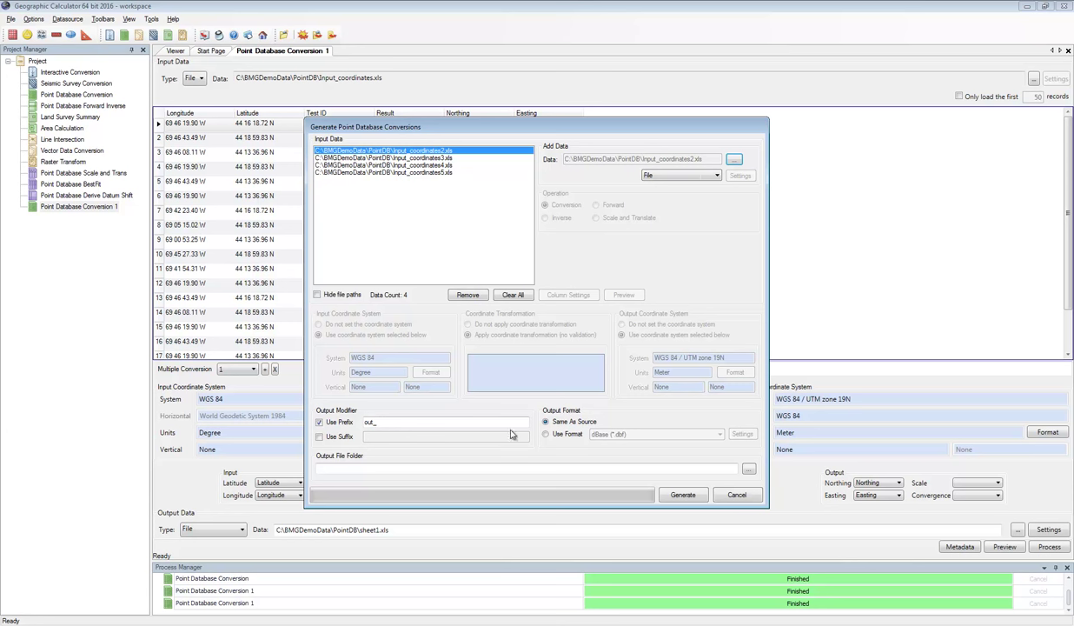
Set the output file folder to C:\BMGDemoData and generate the batch point database conversions
{"action": "left_click", "coordinate": [748, 469]}
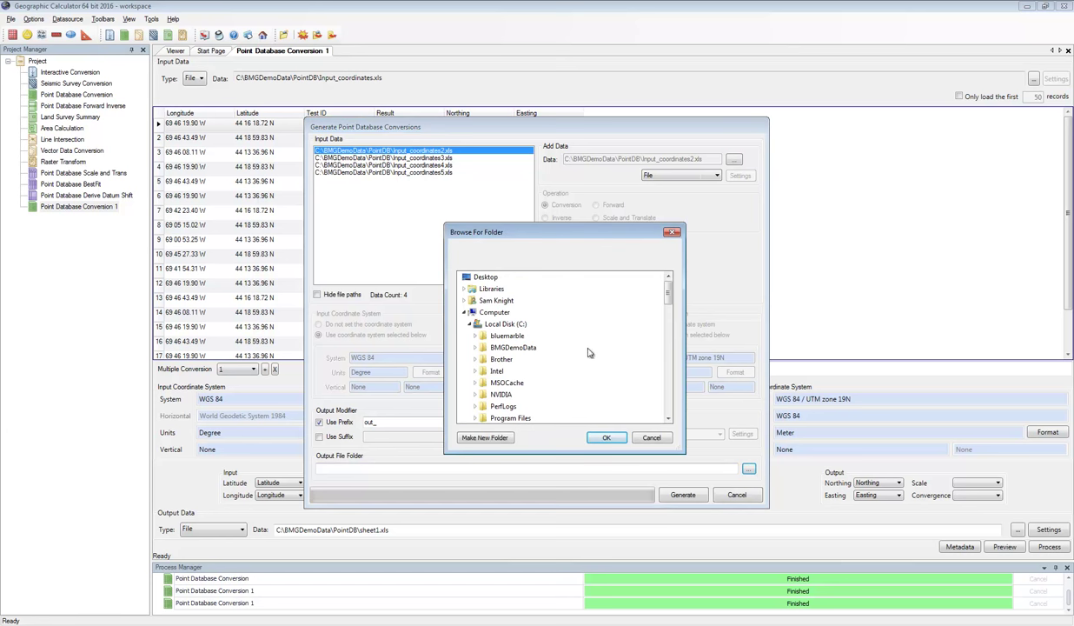
{"action": "left_click", "coordinate": [487, 347]}
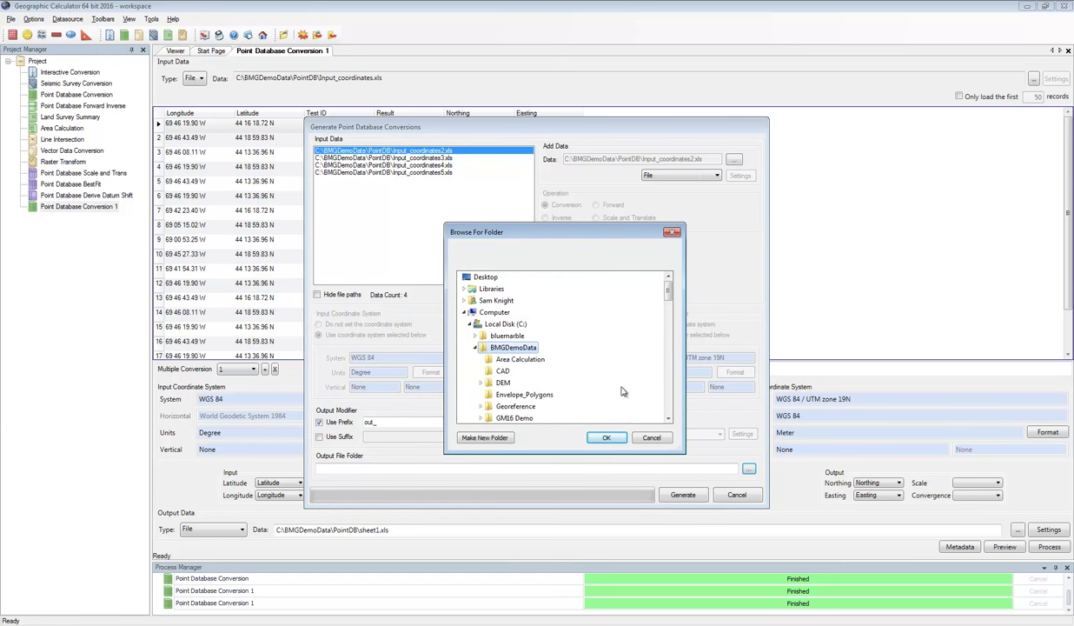
{"action": "left_click", "coordinate": [607, 437]}
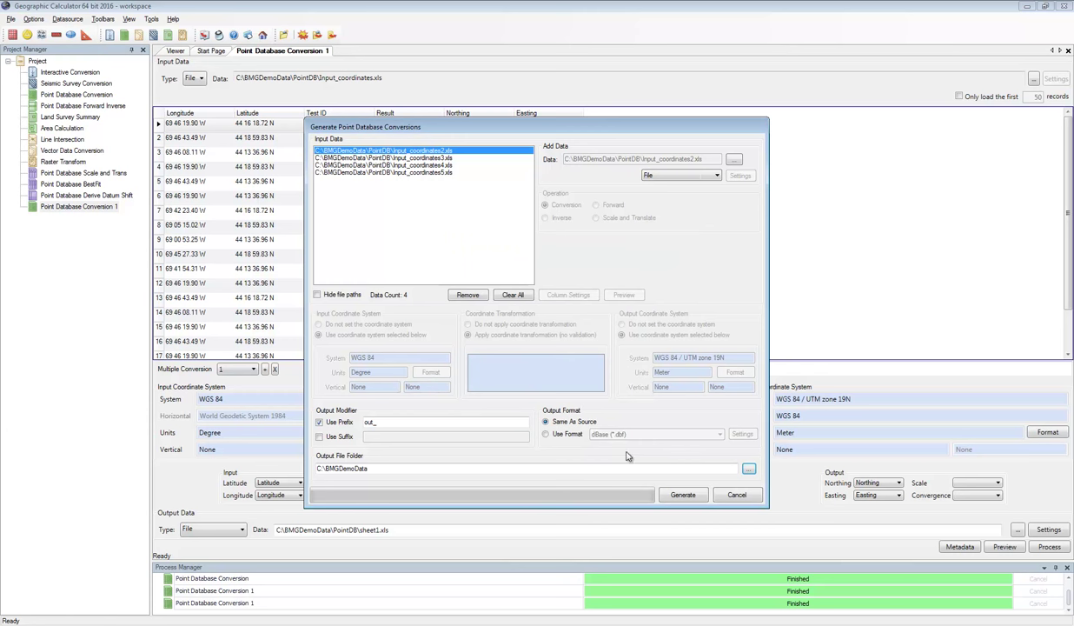
{"action": "left_click", "coordinate": [697, 497]}
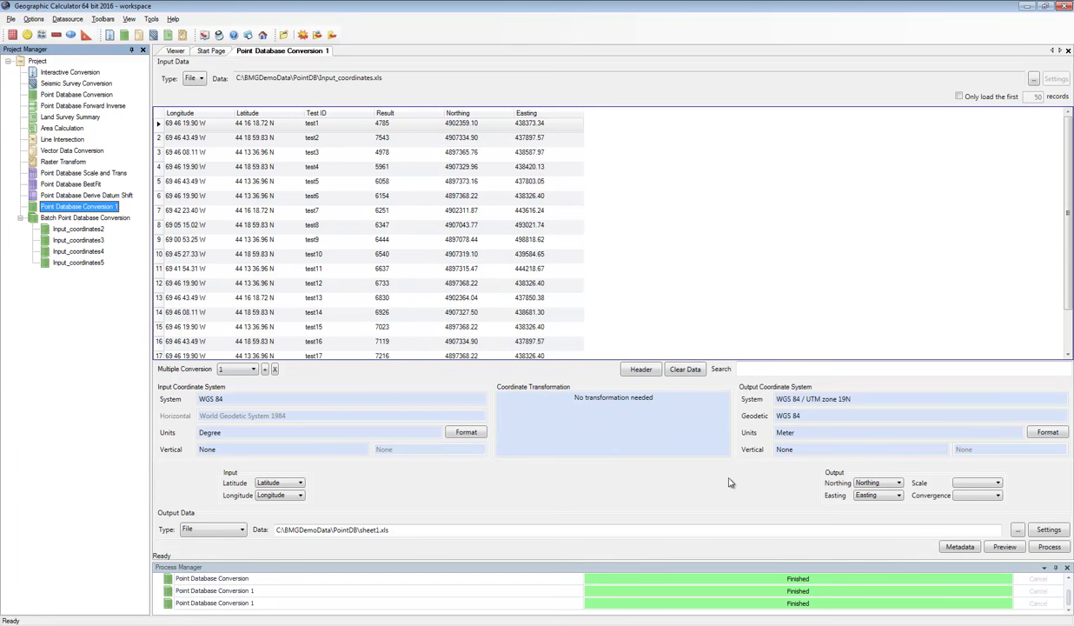
Review the Input_coordinates2 and Input_coordinates3 jobs, and process the whole Batch Point Database Conversion
{"action": "left_click", "coordinate": [91, 229]}
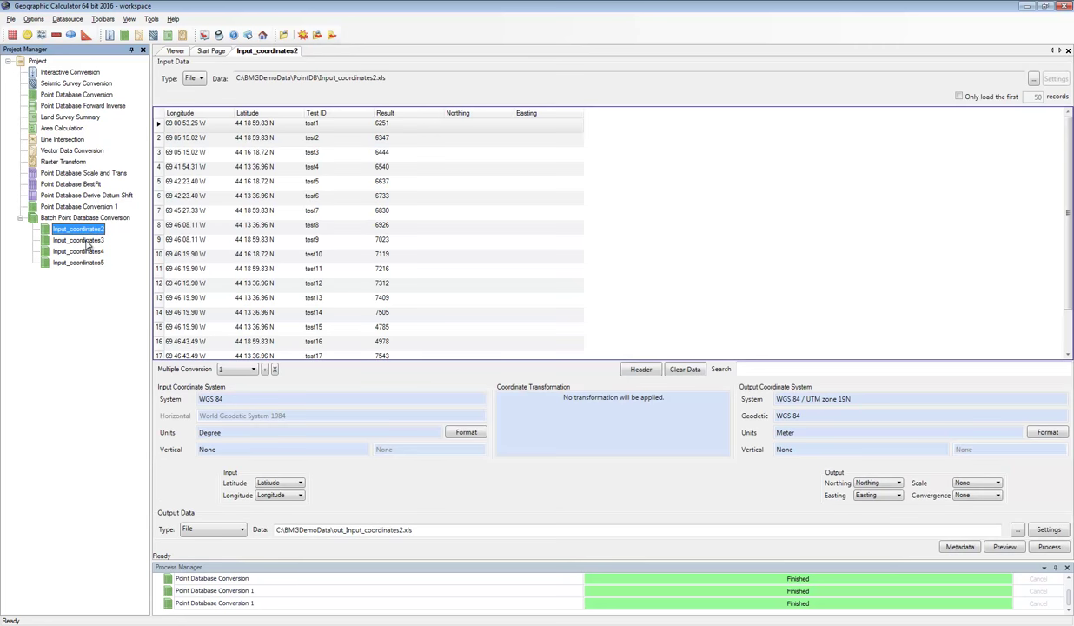
{"action": "left_click", "coordinate": [87, 242]}
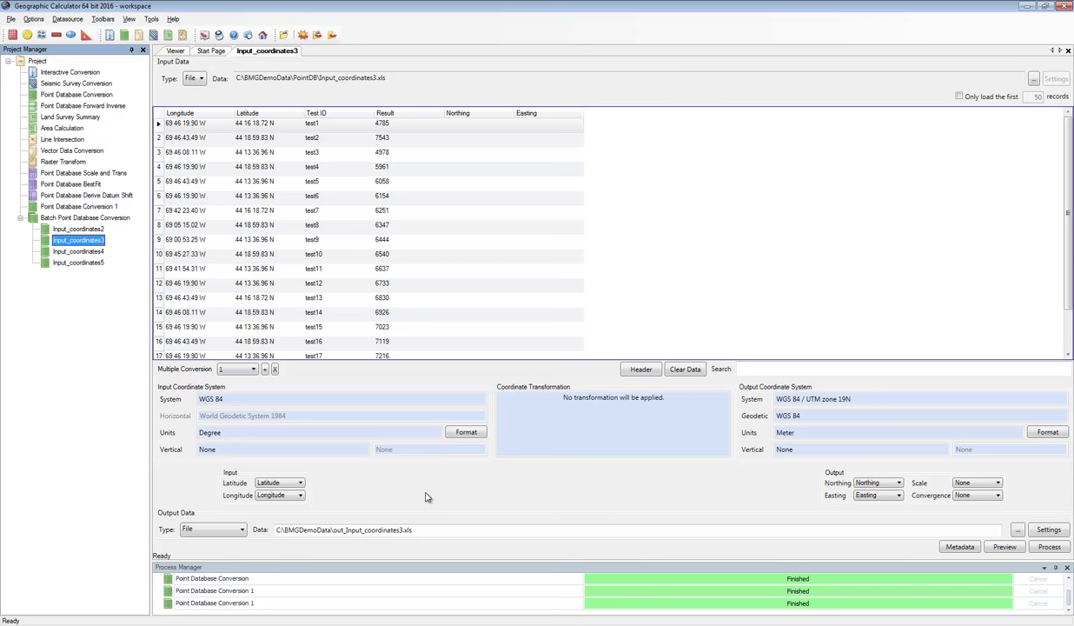
{"action": "right_click", "coordinate": [56, 218]}
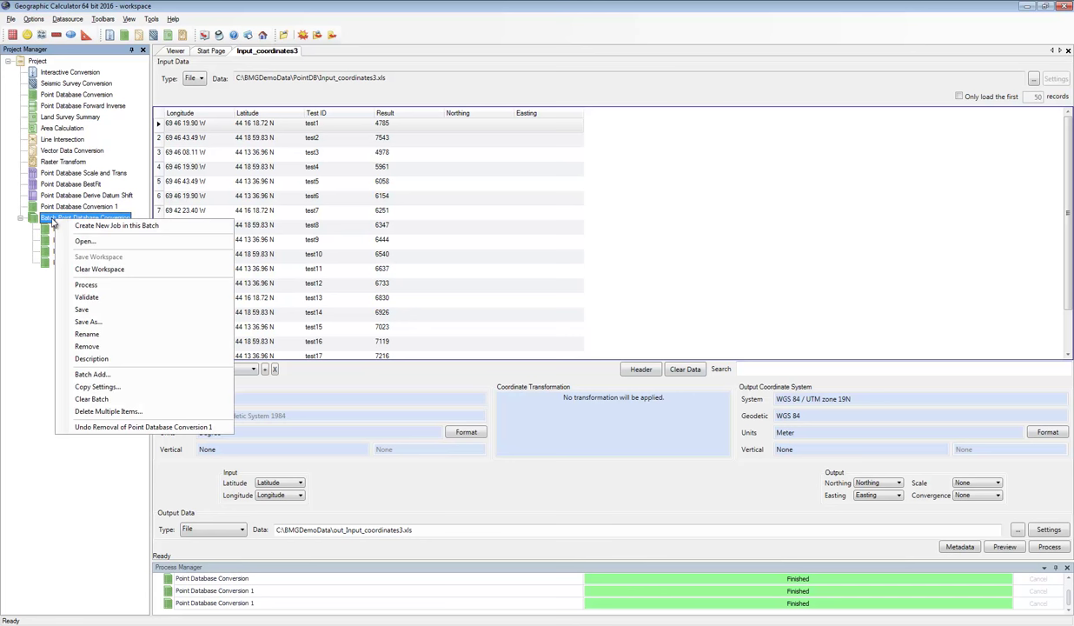
{"action": "left_click", "coordinate": [102, 284]}
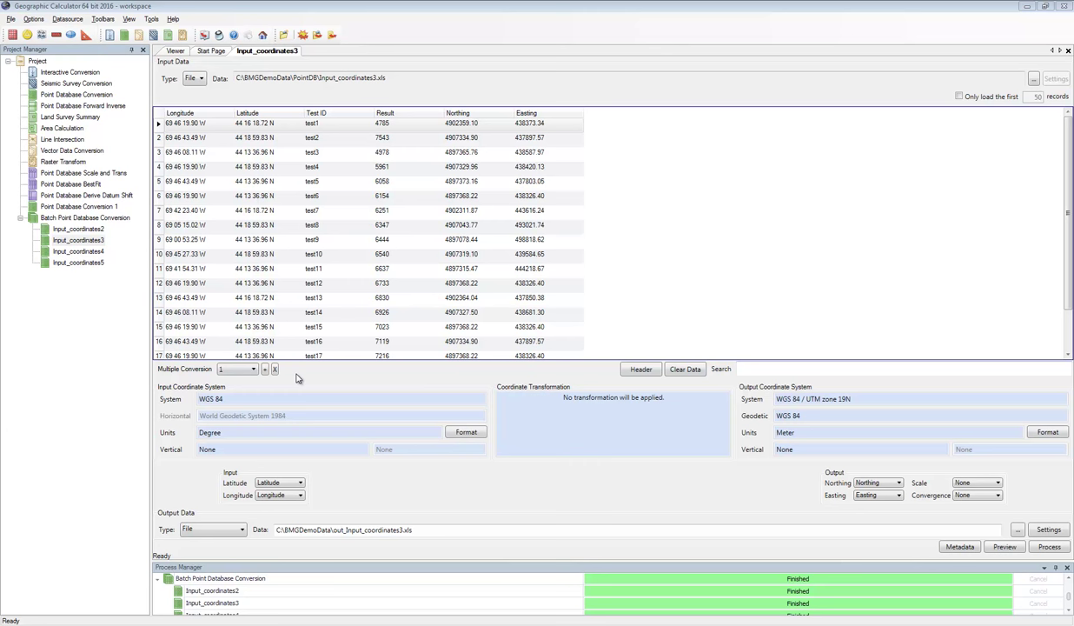
Reopen Point Database Conversion 1 and add a second conversion to its multiple conversion list
{"action": "left_click", "coordinate": [55, 207]}
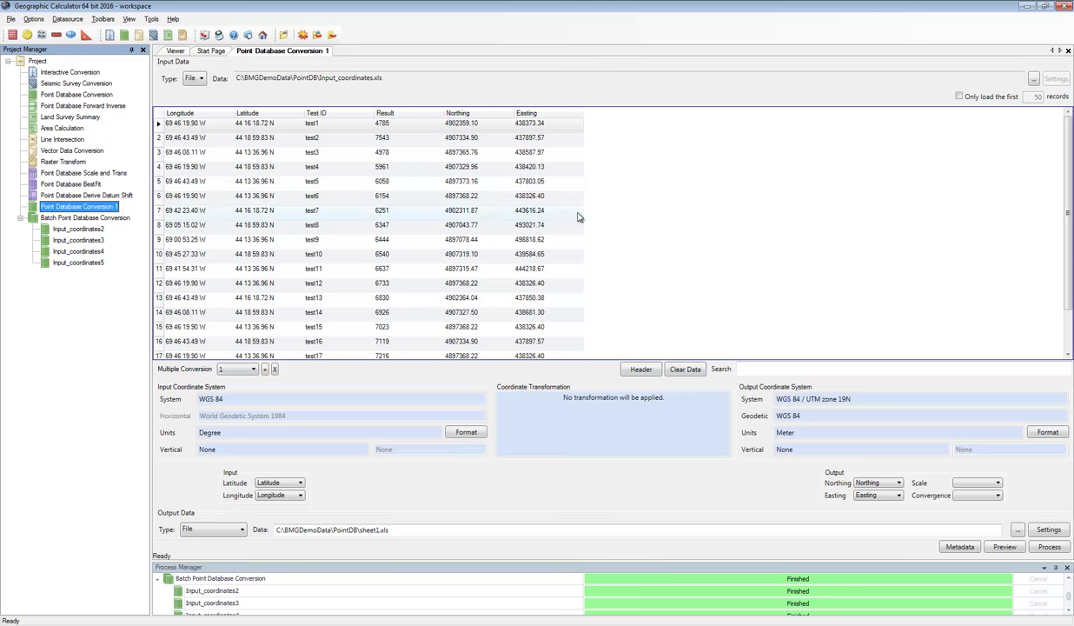
{"action": "left_click", "coordinate": [254, 370]}
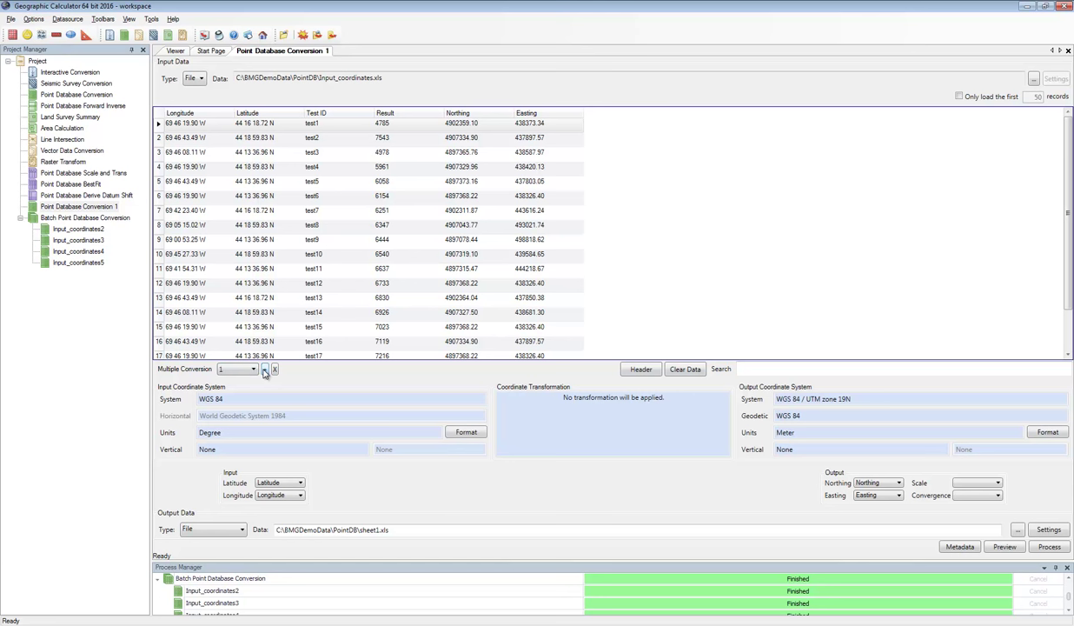
{"action": "left_click", "coordinate": [266, 371]}
Add an empty column after Easting and name it NAD27 Lat
{"action": "left_click", "coordinate": [681, 193]}
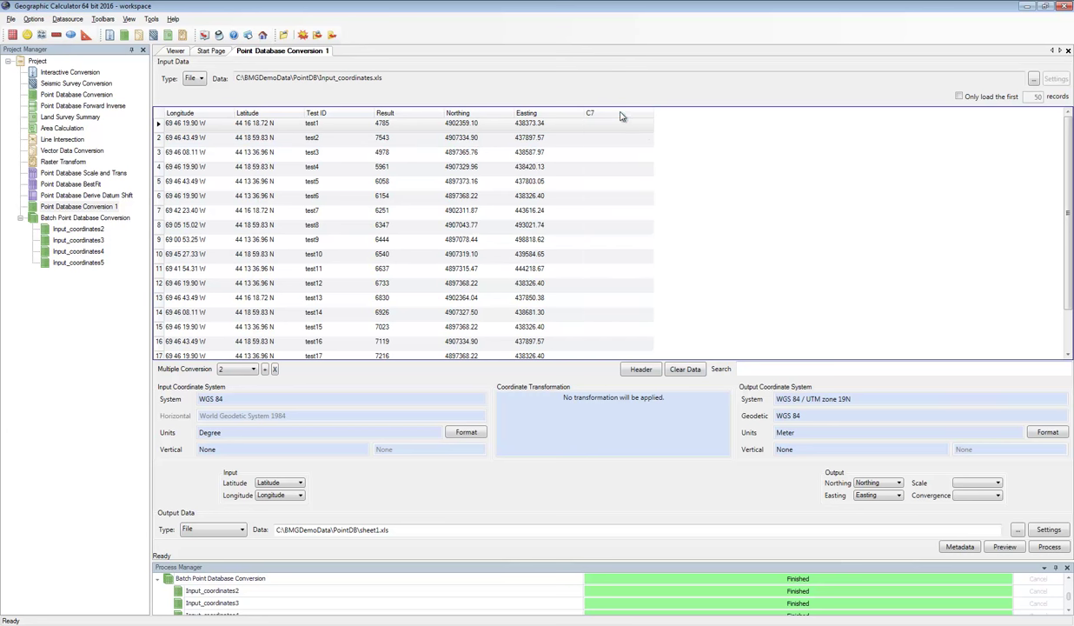
{"action": "double_click", "coordinate": [668, 145]}
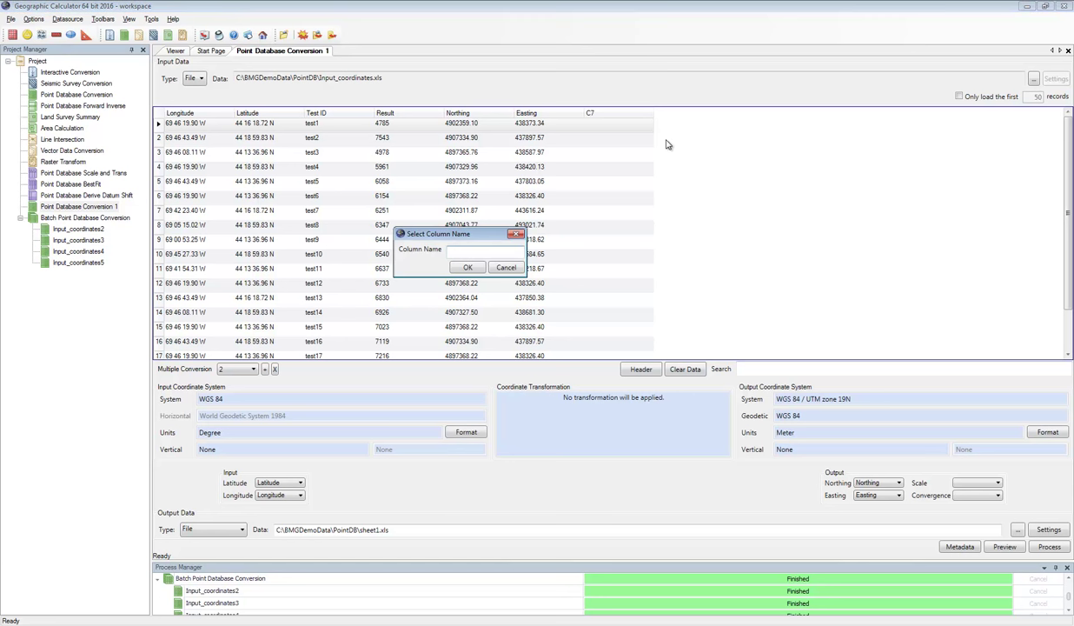
{"action": "type", "text": "NAD27 Lat"}
{"action": "left_click", "coordinate": [466, 268]}
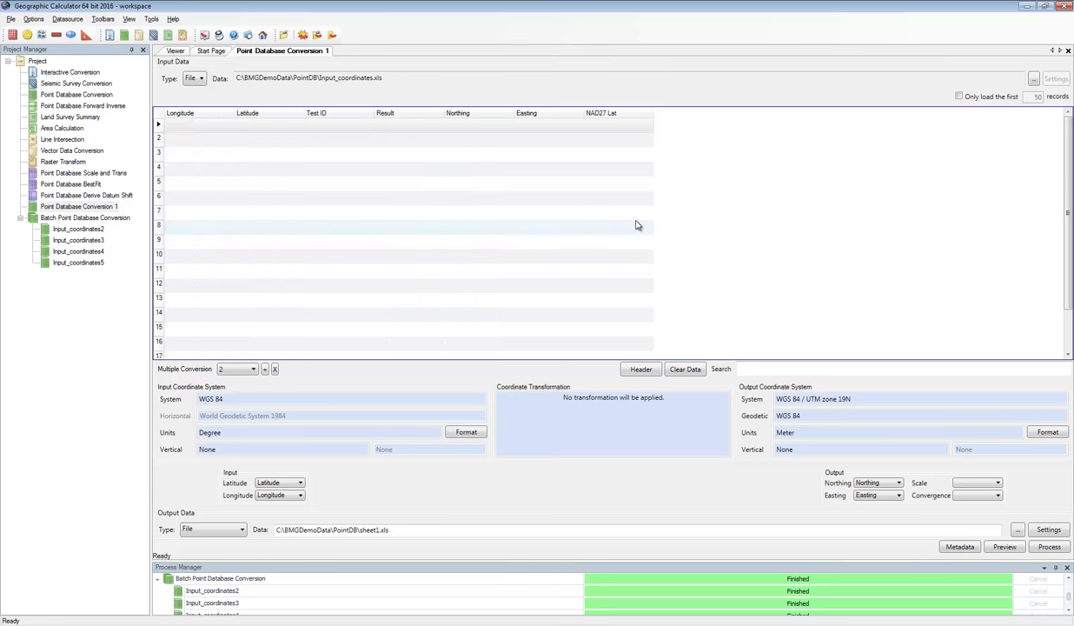
Add another empty column after NAD27 Lat and name it NAD27 Long
{"action": "left_click", "coordinate": [694, 148]}
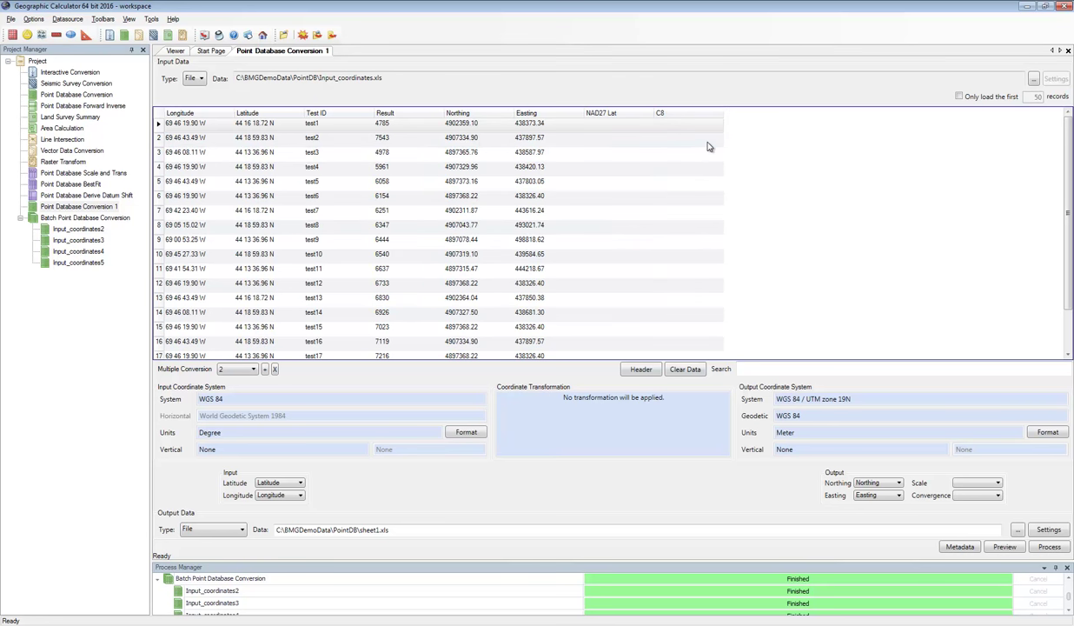
{"action": "left_click", "coordinate": [686, 143]}
{"action": "type", "text": "NAD"}
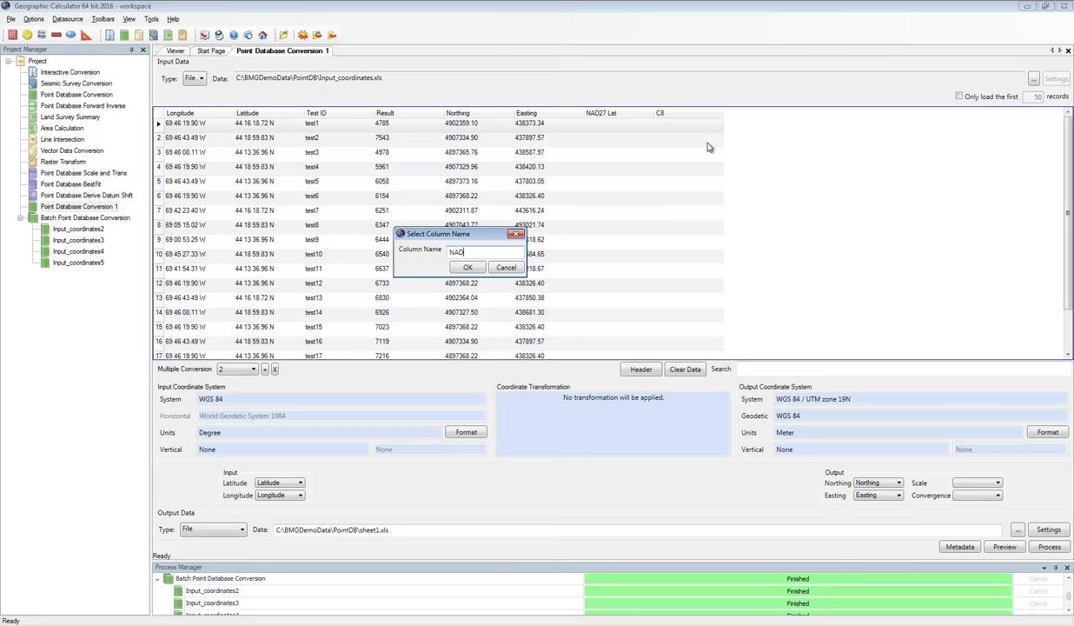
{"action": "type", "text": "27 Long"}
{"action": "left_click", "coordinate": [467, 267]}
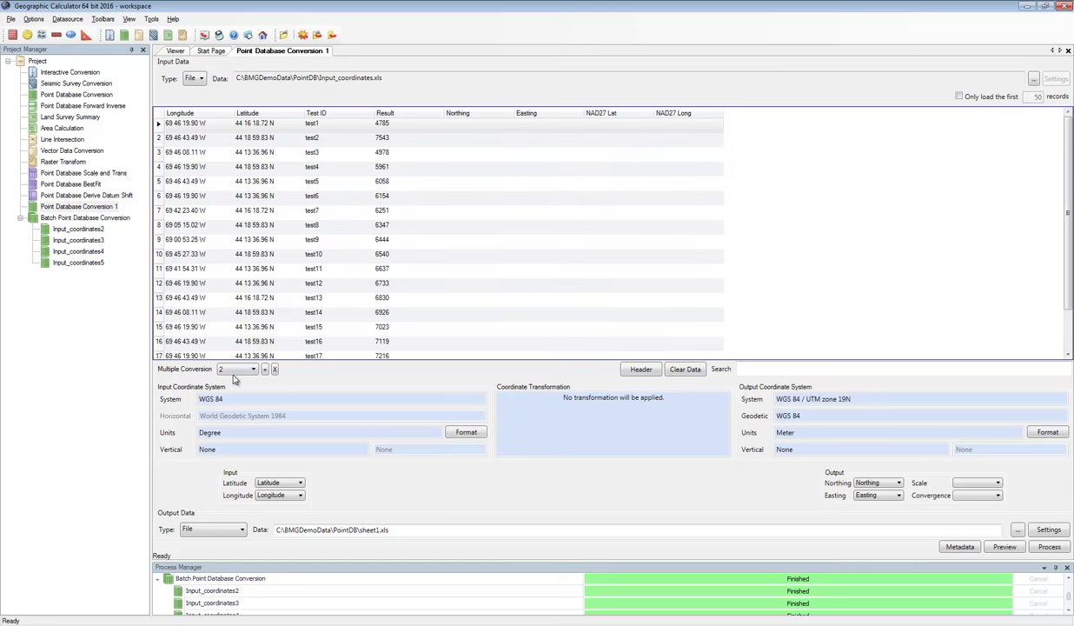
Set the second conversion's output coordinate system to the geodetic North America system NAD27
{"action": "left_click", "coordinate": [869, 398]}
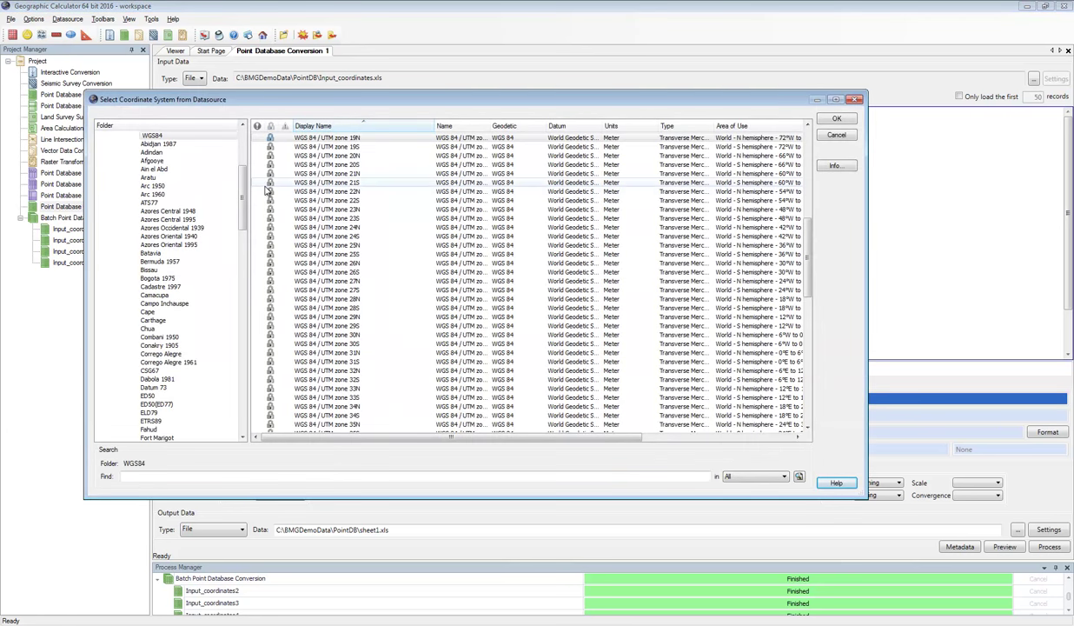
{"action": "scroll", "coordinate": [106, 174], "scroll_direction": "up", "scroll_amount": 6}
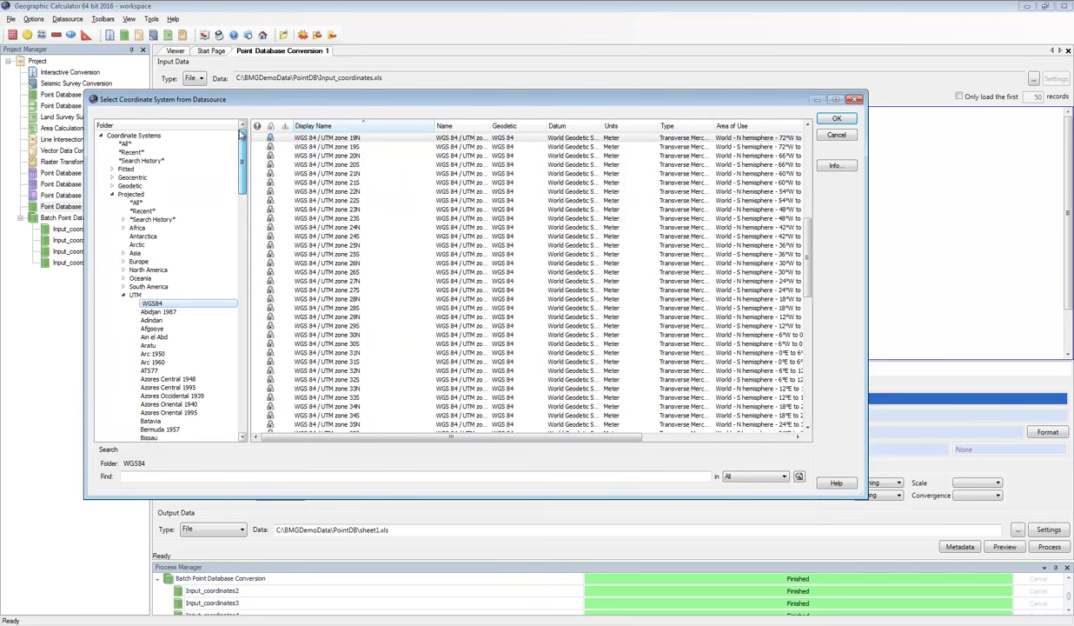
{"action": "left_click", "coordinate": [111, 194]}
{"action": "left_click", "coordinate": [111, 185]}
{"action": "left_click", "coordinate": [150, 269]}
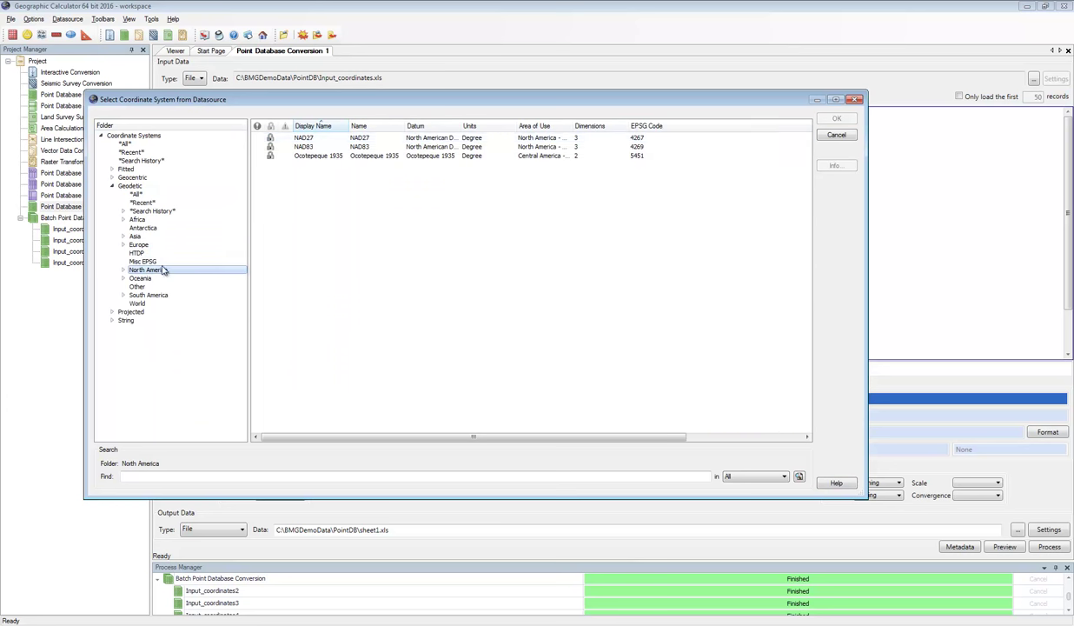
{"action": "left_click", "coordinate": [313, 138]}
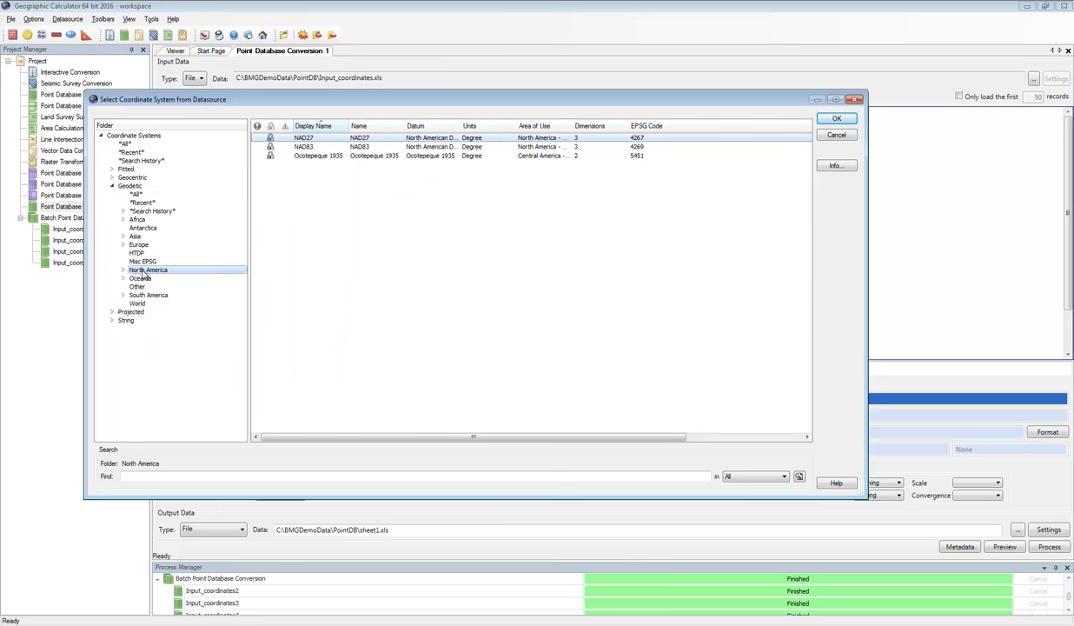
{"action": "left_click", "coordinate": [836, 119]}
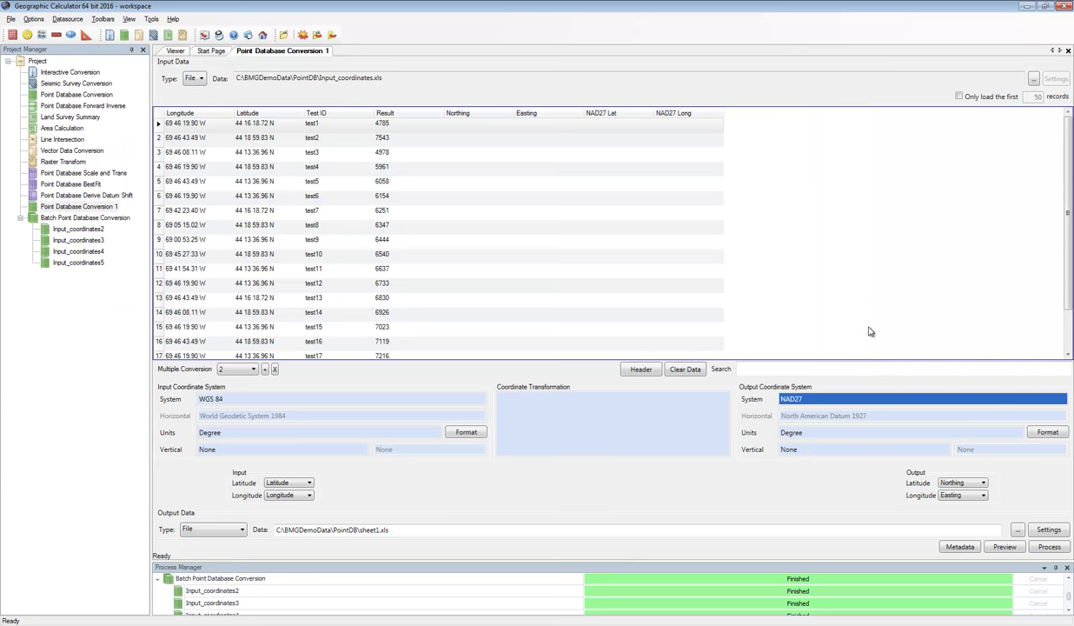
Sort the horizontal transformations by accuracy and apply NAD27 to WGS 84 (51) for Maine to the second conversion
{"action": "double_click", "coordinate": [565, 422]}
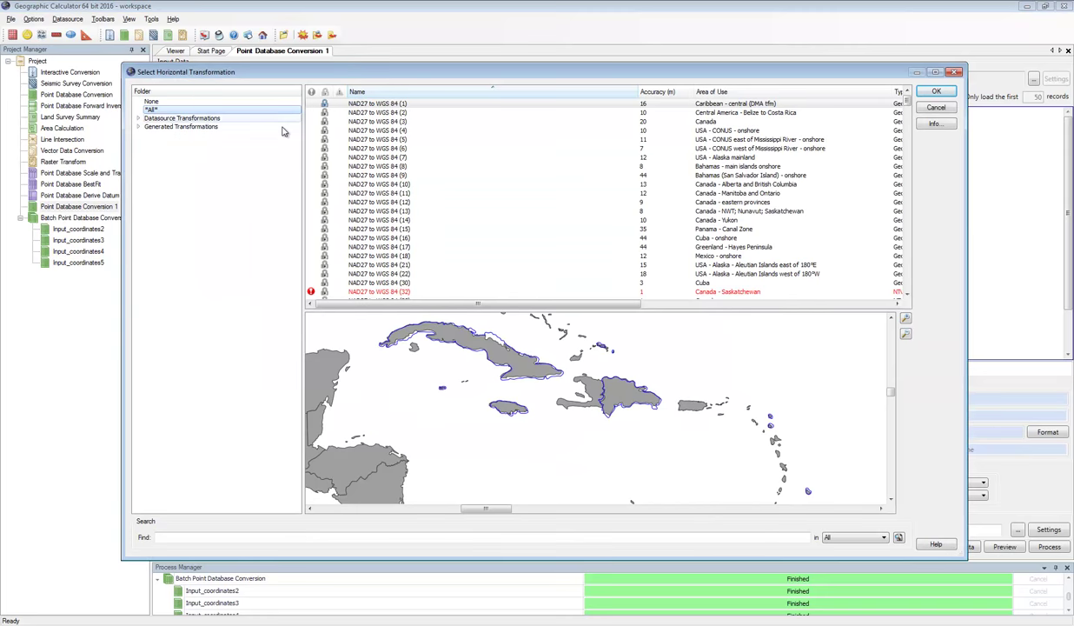
{"action": "left_click", "coordinate": [668, 92]}
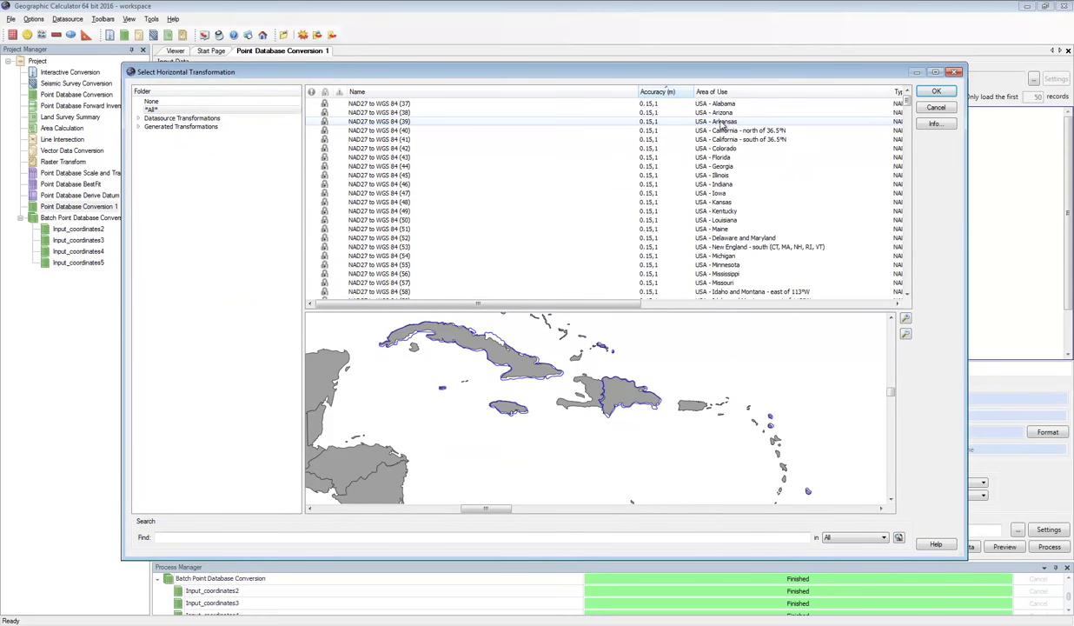
{"action": "left_click", "coordinate": [656, 230]}
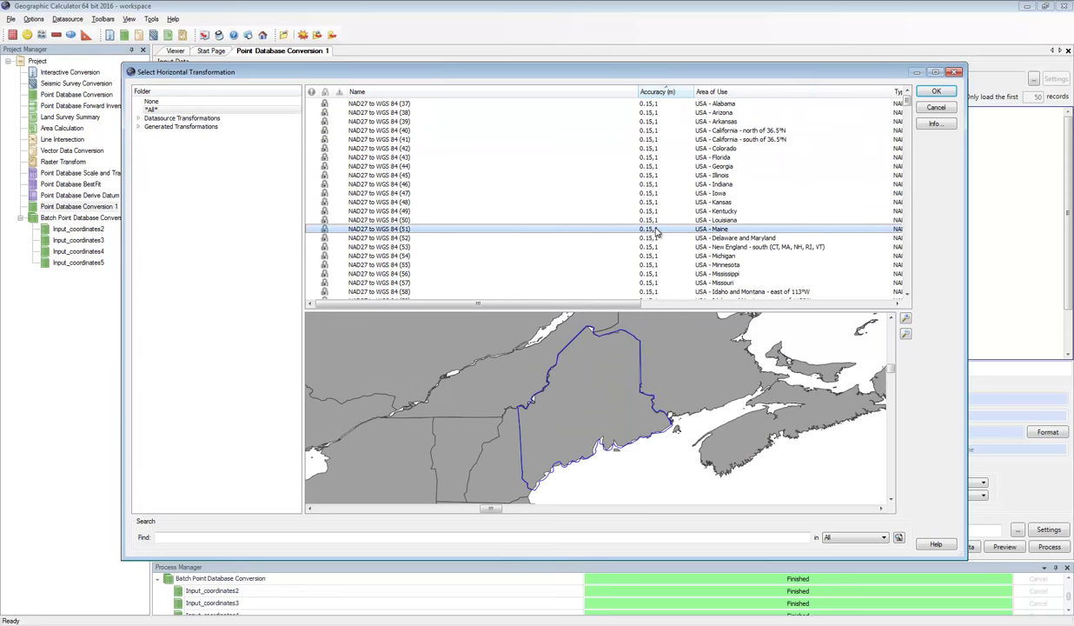
{"action": "double_click", "coordinate": [656, 230]}
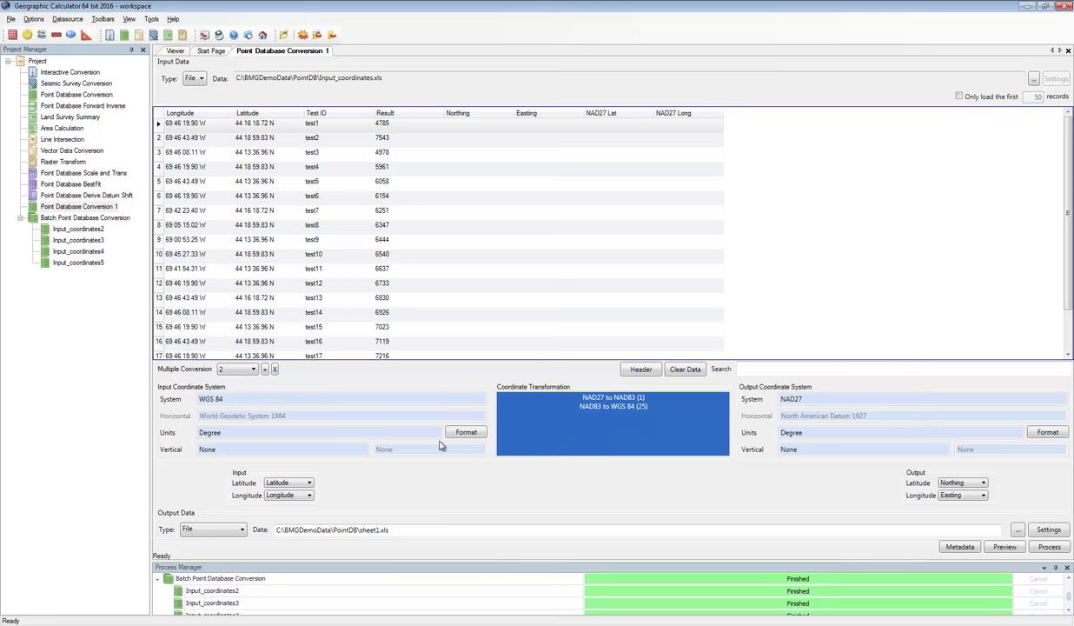
Assign the second conversion's output Latitude and Longitude to the NAD27 Lat and NAD27 Long columns, and compare it with conversion 1
{"action": "scroll", "coordinate": [252, 372], "scroll_direction": "up", "scroll_amount": 1}
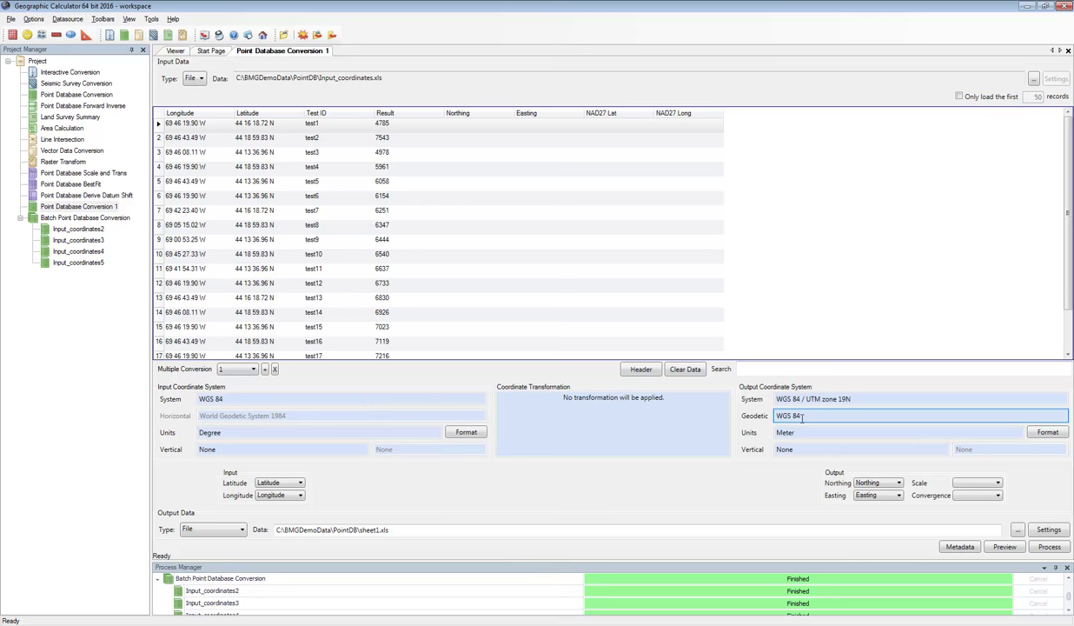
{"action": "left_click", "coordinate": [239, 369]}
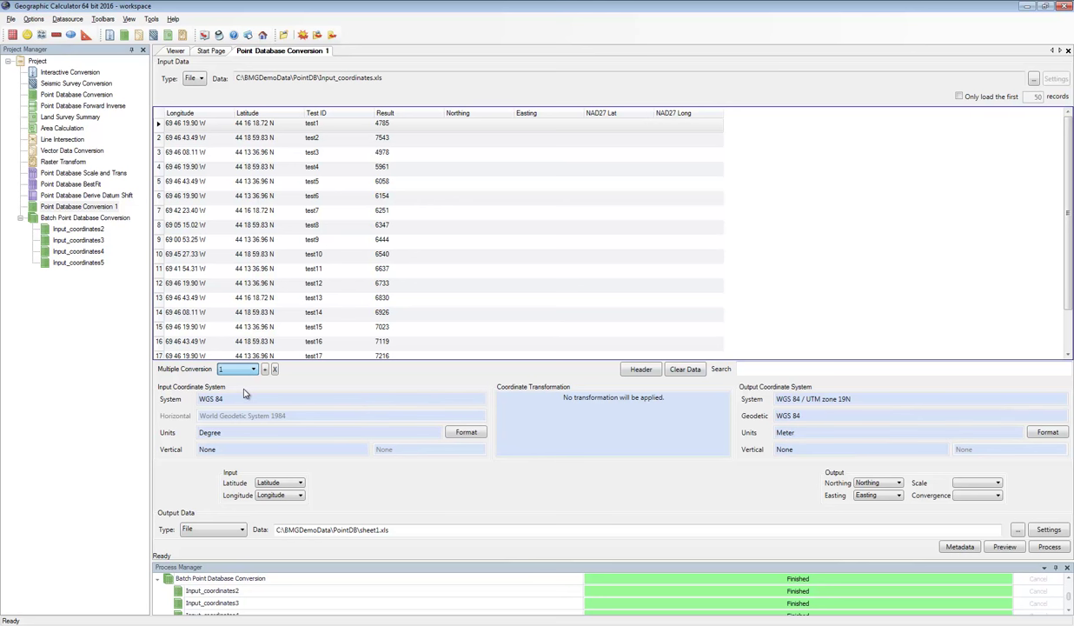
{"action": "key", "text": "Down"}
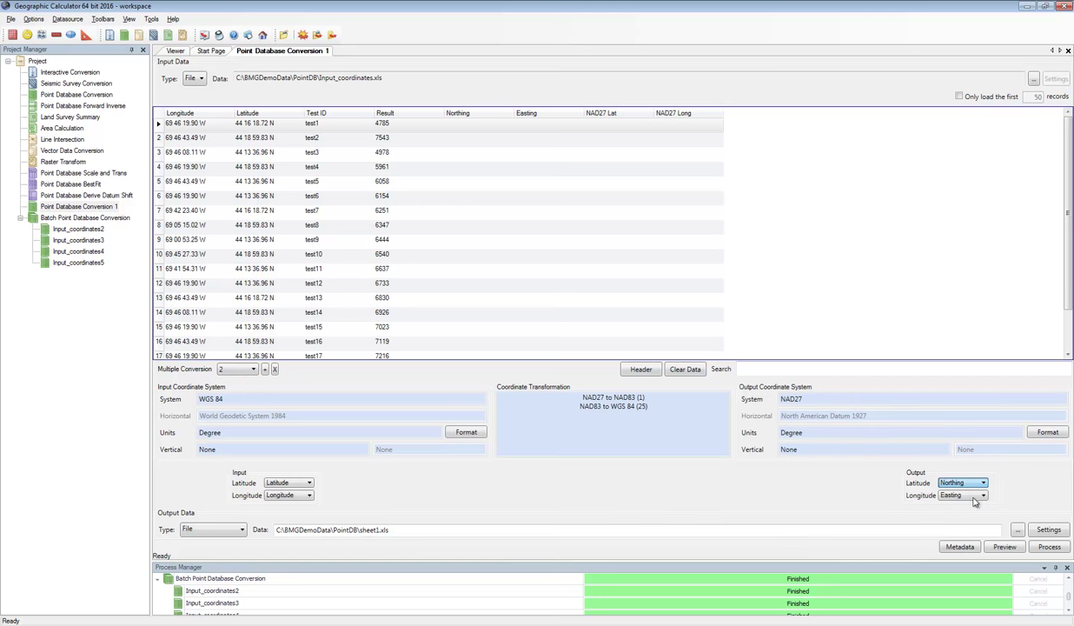
{"action": "scroll", "coordinate": [983, 484], "scroll_direction": "down", "scroll_amount": 2}
{"action": "scroll", "coordinate": [983, 495], "scroll_direction": "down", "scroll_amount": 2}
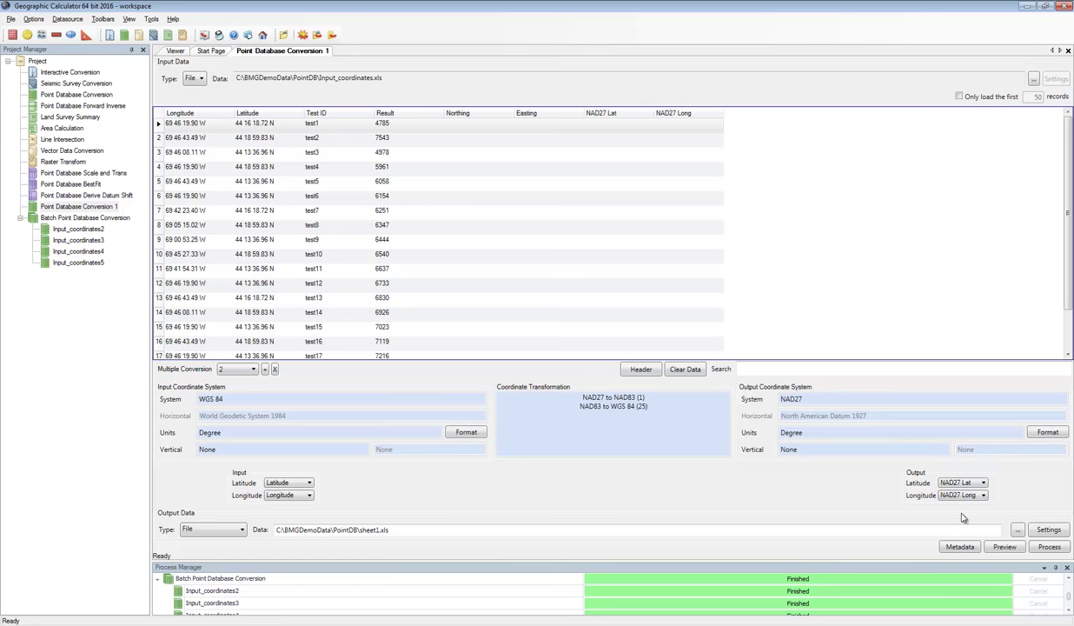
{"action": "scroll", "coordinate": [251, 368], "scroll_direction": "up", "scroll_amount": 1}
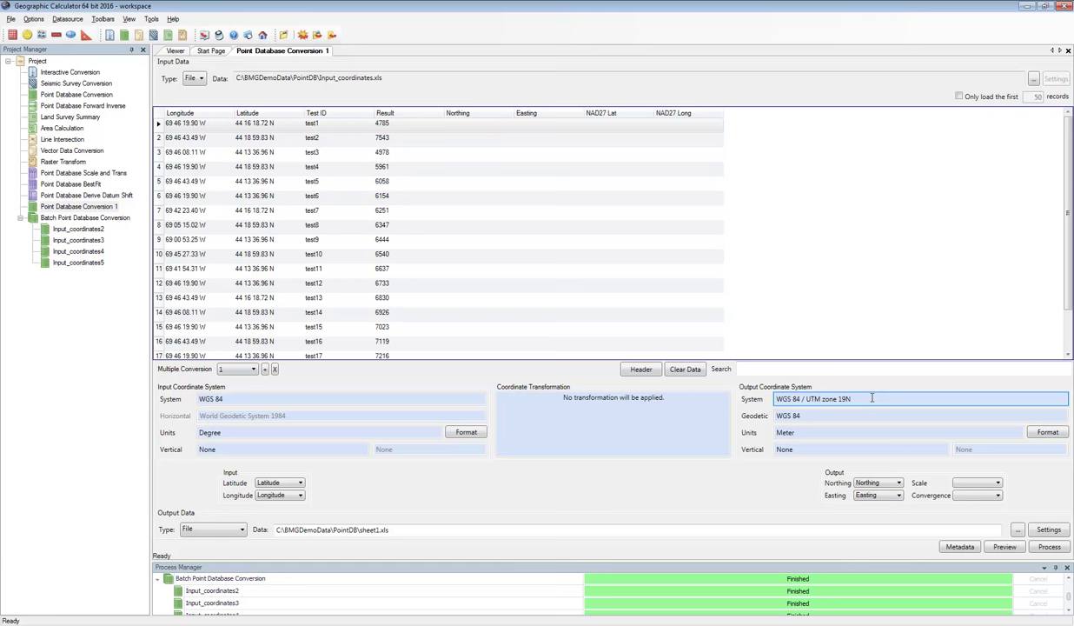
Switch to the second conversion to check its NAD27 setup, and preview the results of both conversions in the table
{"action": "left_click", "coordinate": [243, 369]}
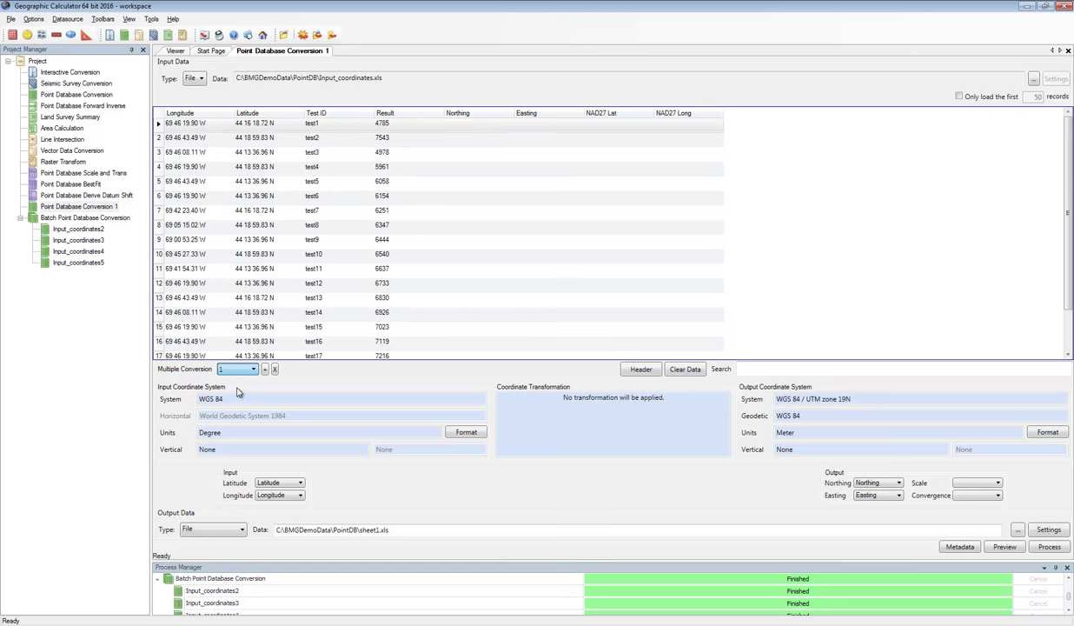
{"action": "left_click", "coordinate": [229, 379]}
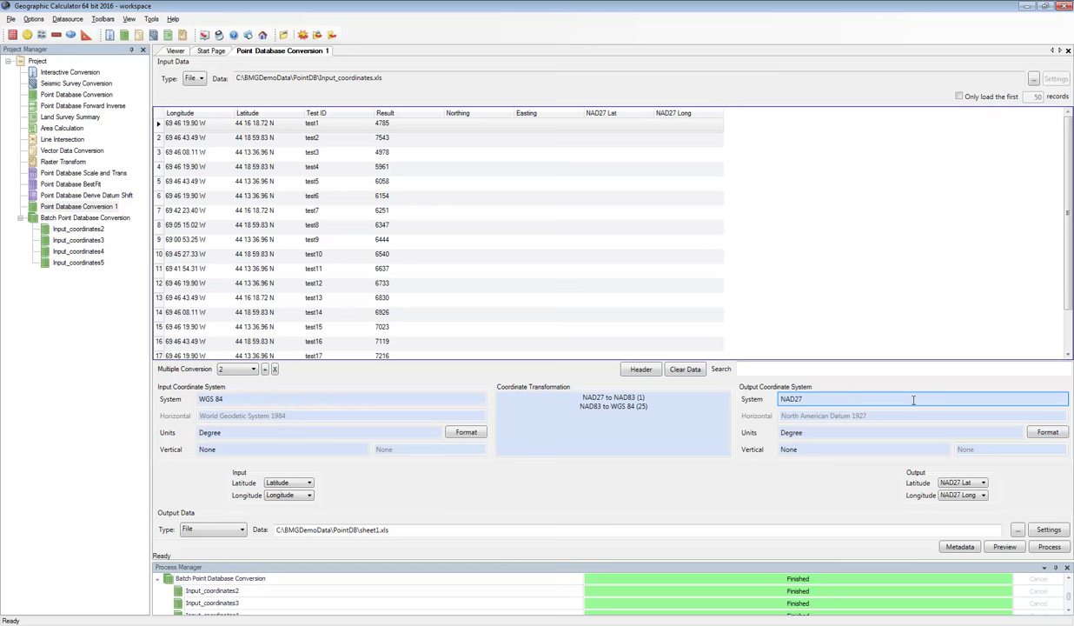
{"action": "left_click", "coordinate": [1005, 547]}
{"action": "left_click", "coordinate": [545, 352]}
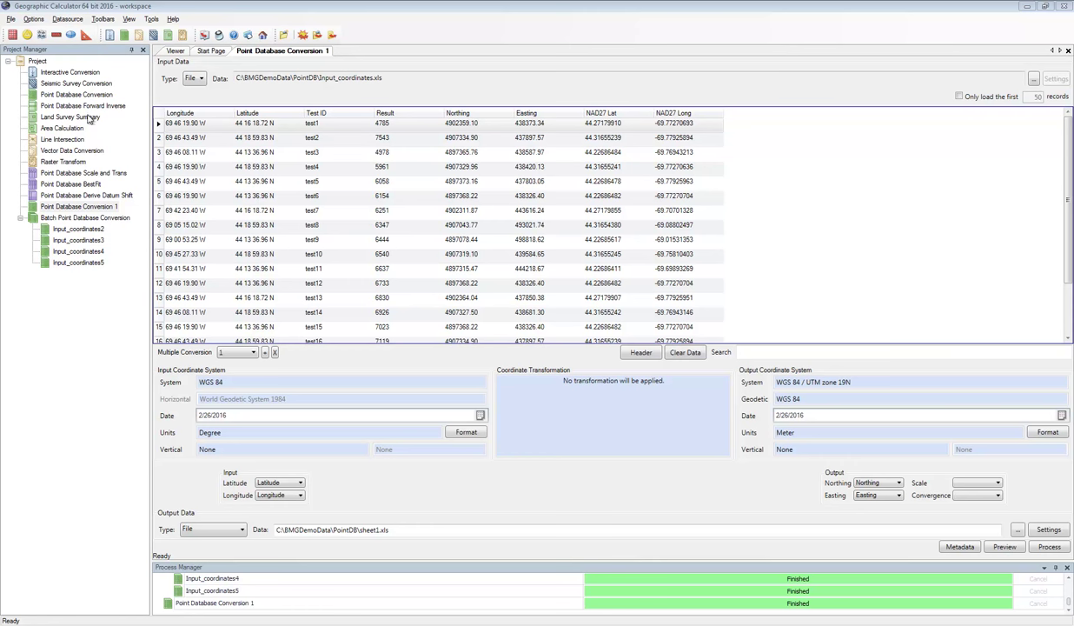
Open the Point Database Forward Inverse job and set both the left and right output coordinate formats to DD MM SS
{"action": "left_click", "coordinate": [36, 106]}
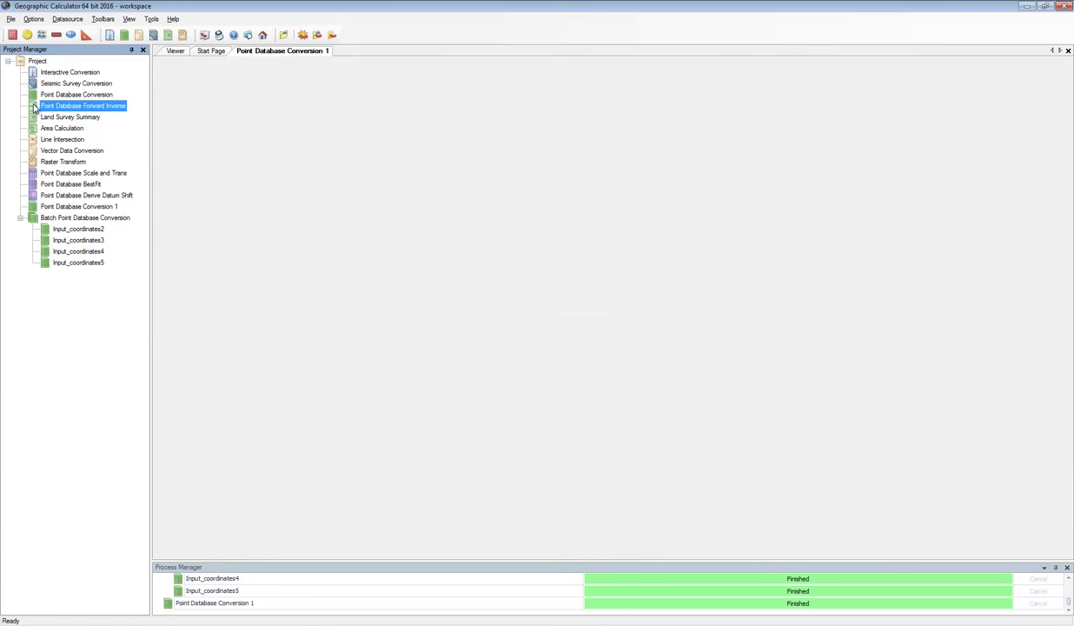
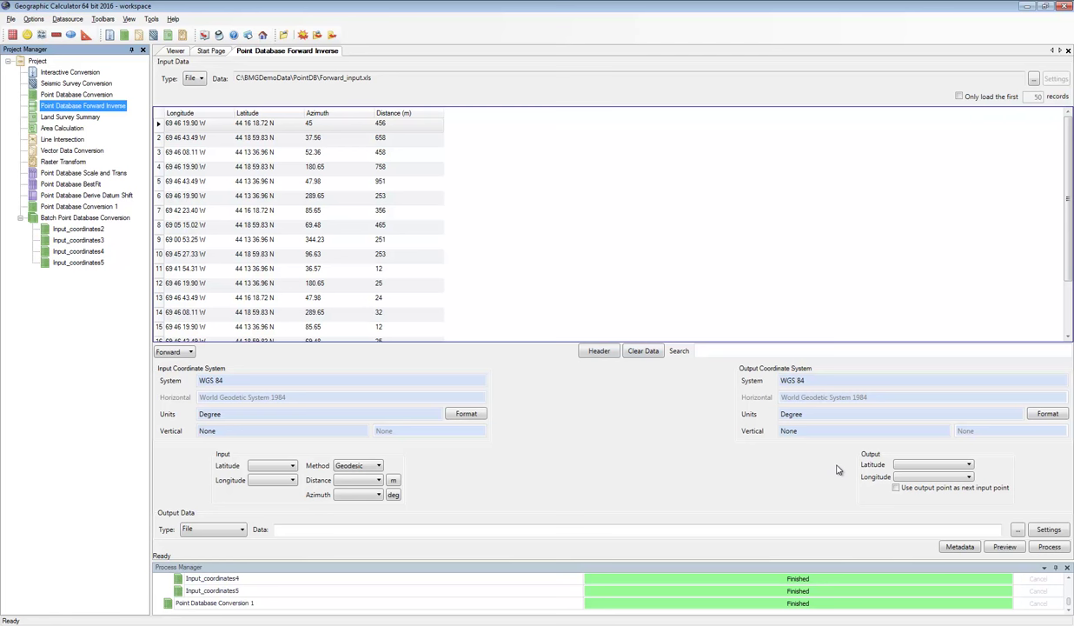
{"action": "left_click", "coordinate": [1047, 414]}
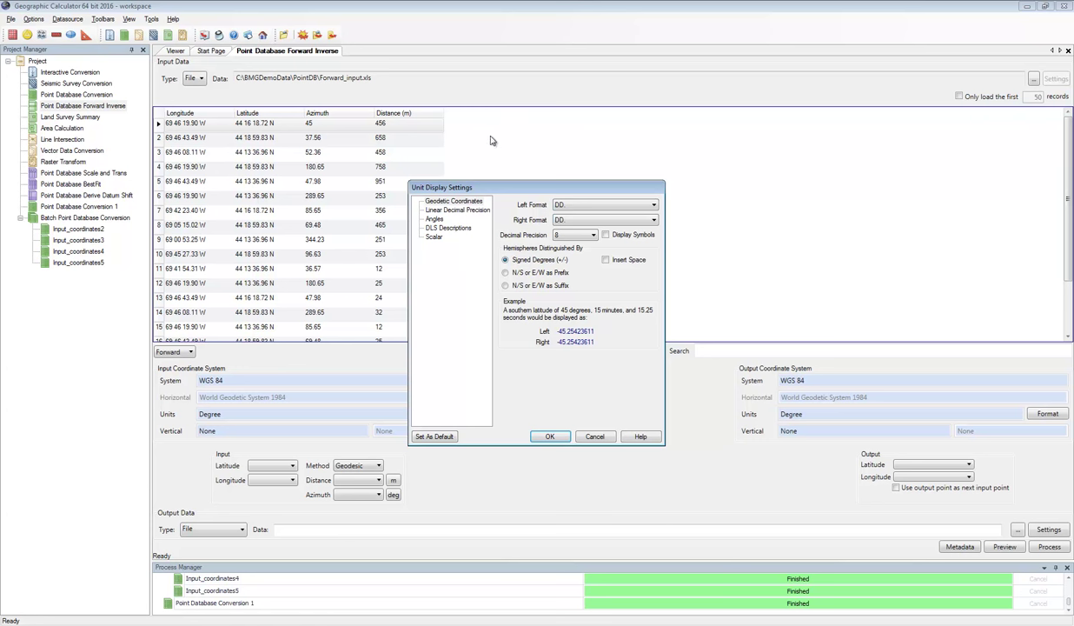
{"action": "left_click", "coordinate": [653, 205]}
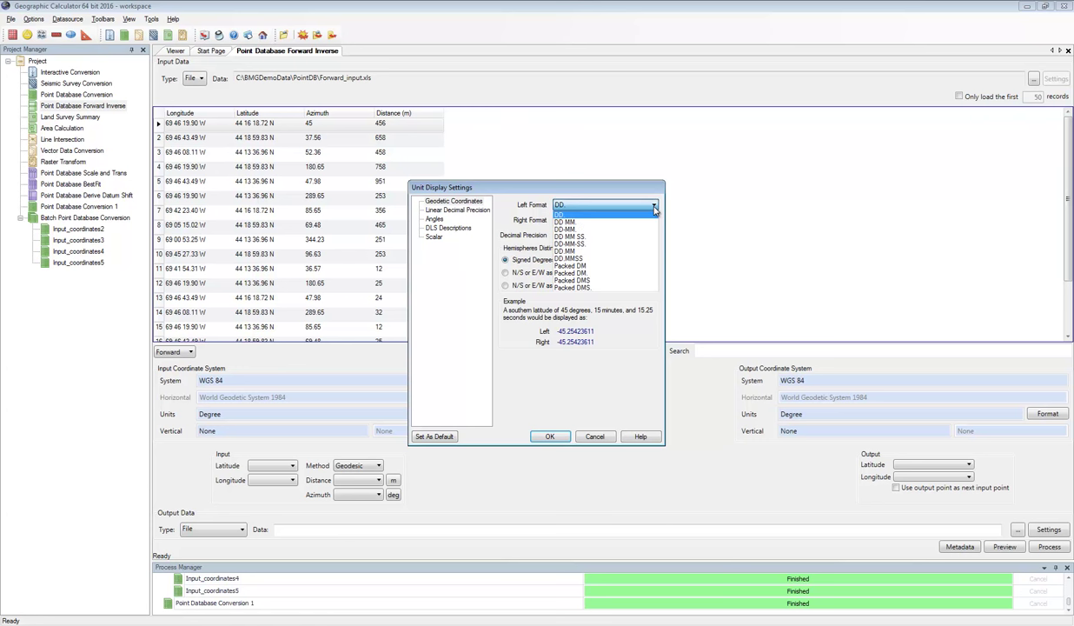
{"action": "left_click", "coordinate": [648, 236]}
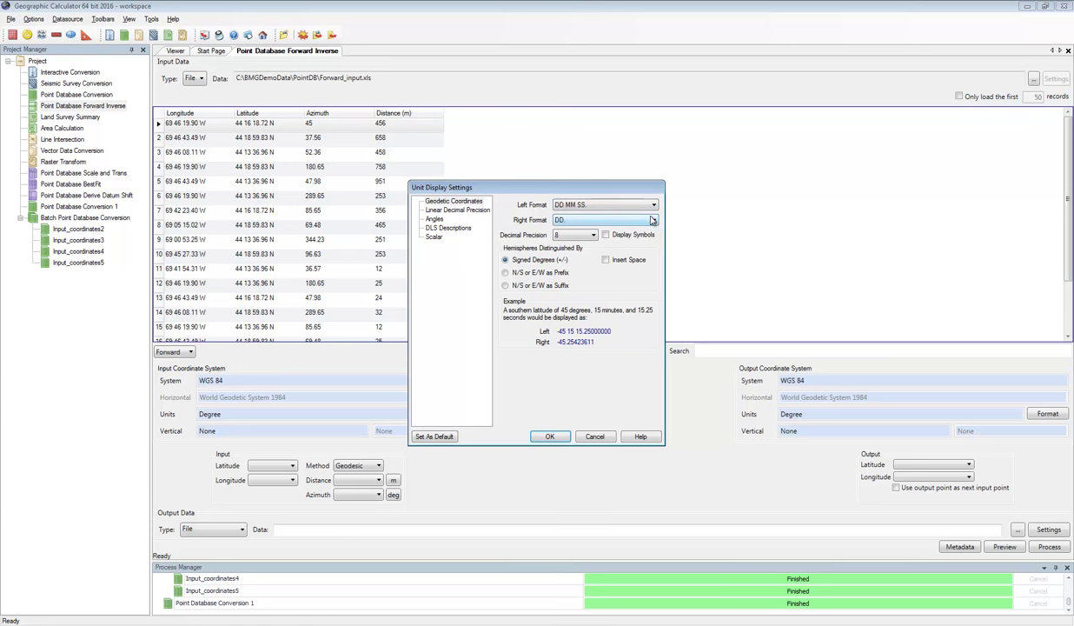
{"action": "left_click", "coordinate": [650, 221]}
{"action": "left_click", "coordinate": [623, 252]}
Set the output coordinates' decimal precision to 2, with inserted spaces and N/S or E/W as suffix, and apply the format
{"action": "left_click", "coordinate": [576, 235]}
{"action": "left_click", "coordinate": [569, 252]}
{"action": "left_click", "coordinate": [606, 260]}
{"action": "left_click", "coordinate": [519, 286]}
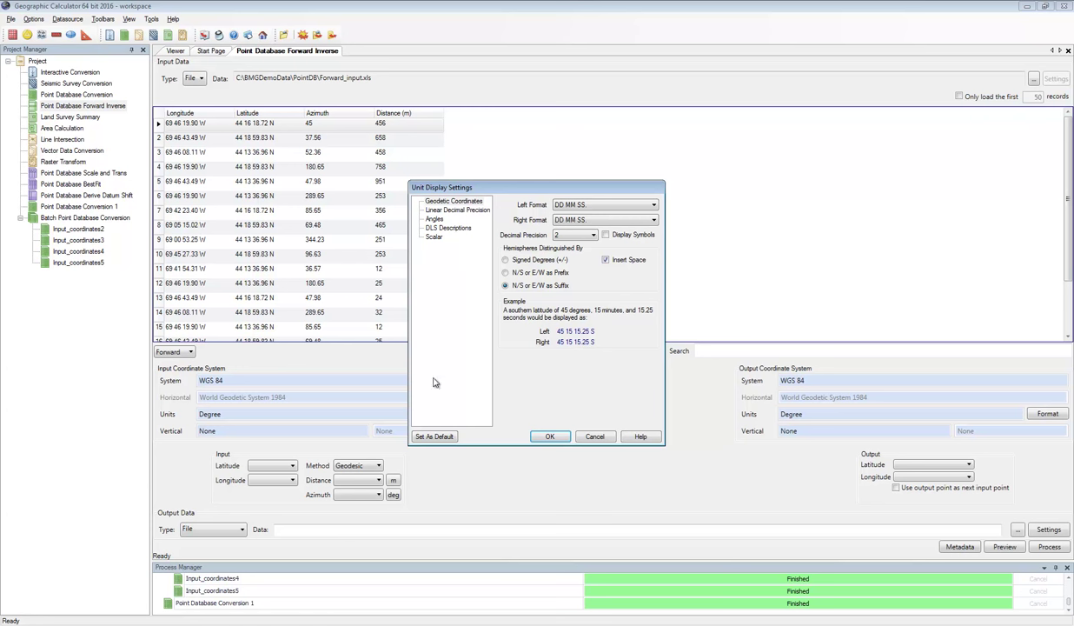
{"action": "left_click", "coordinate": [552, 438]}
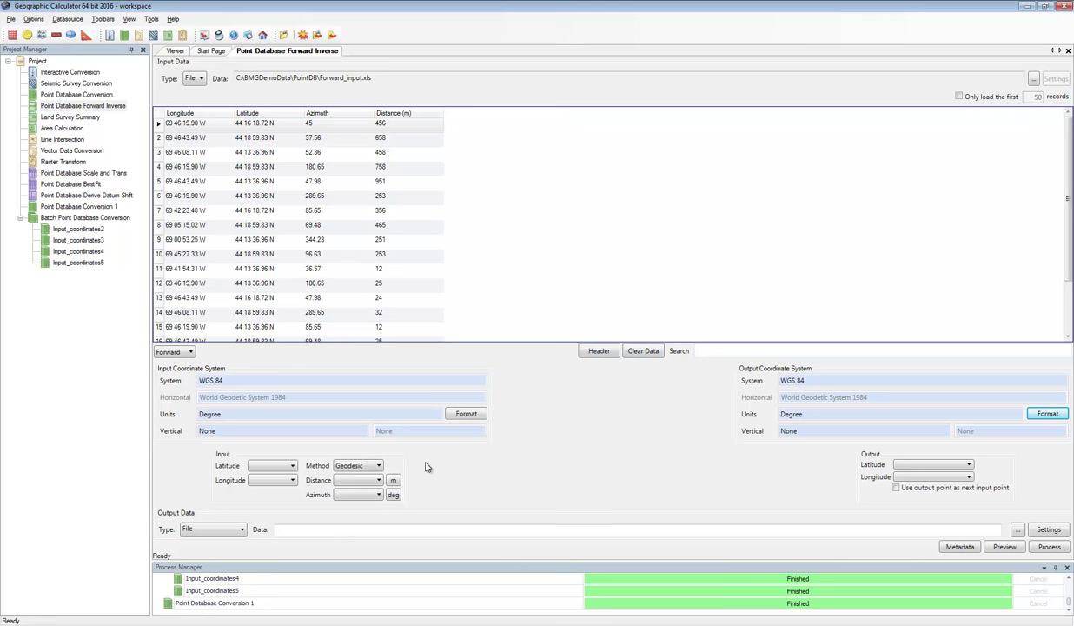
Assign the input Latitude and Longitude of the forward calculation to the Latitude and Longitude columns
{"action": "left_click", "coordinate": [291, 467]}
{"action": "left_click", "coordinate": [258, 449]}
{"action": "left_click", "coordinate": [292, 483]}
{"action": "left_click", "coordinate": [263, 464]}
Keep the Geodesic method and assign the input distance to the Distance (m) column and the azimuth to the Azimuth column
{"action": "left_click", "coordinate": [381, 467]}
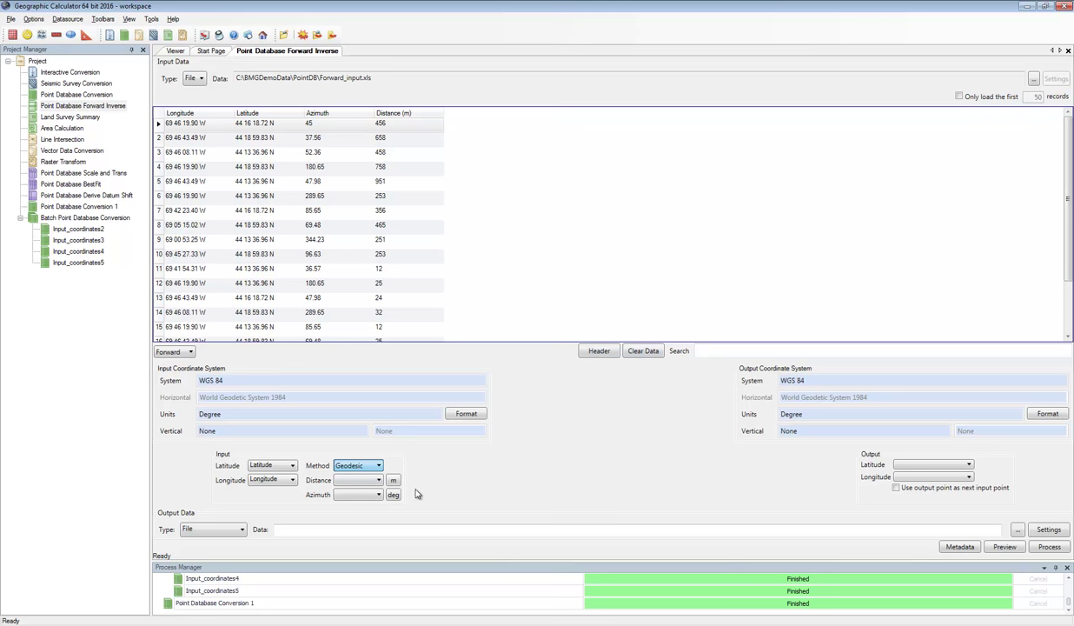
{"action": "left_click", "coordinate": [369, 483]}
{"action": "left_click", "coordinate": [380, 483]}
{"action": "left_click", "coordinate": [373, 521]}
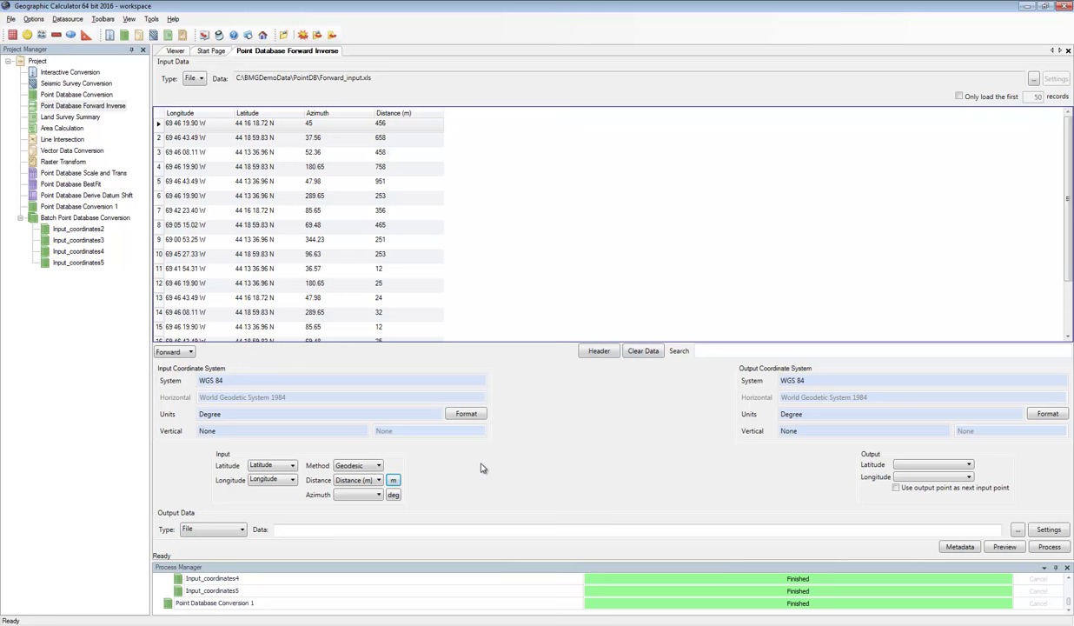
{"action": "left_click", "coordinate": [377, 496]}
{"action": "left_click", "coordinate": [352, 509]}
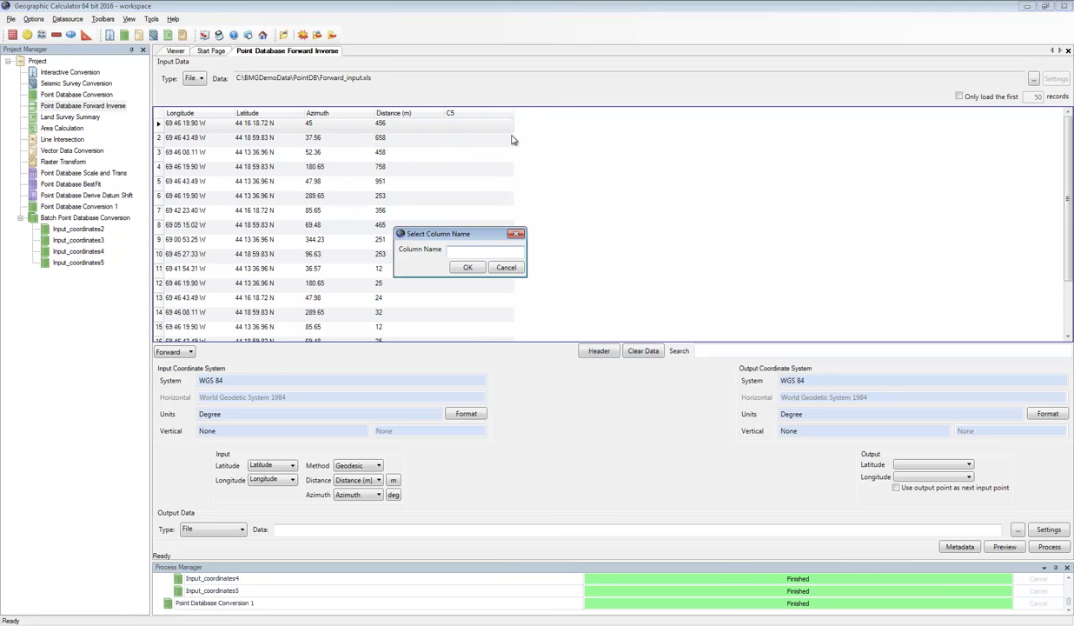
Add two empty columns after Distance (m), naming the first Lat2 and the second Long2
{"action": "type", "text": "Lat2"}
{"action": "left_click", "coordinate": [468, 267]}
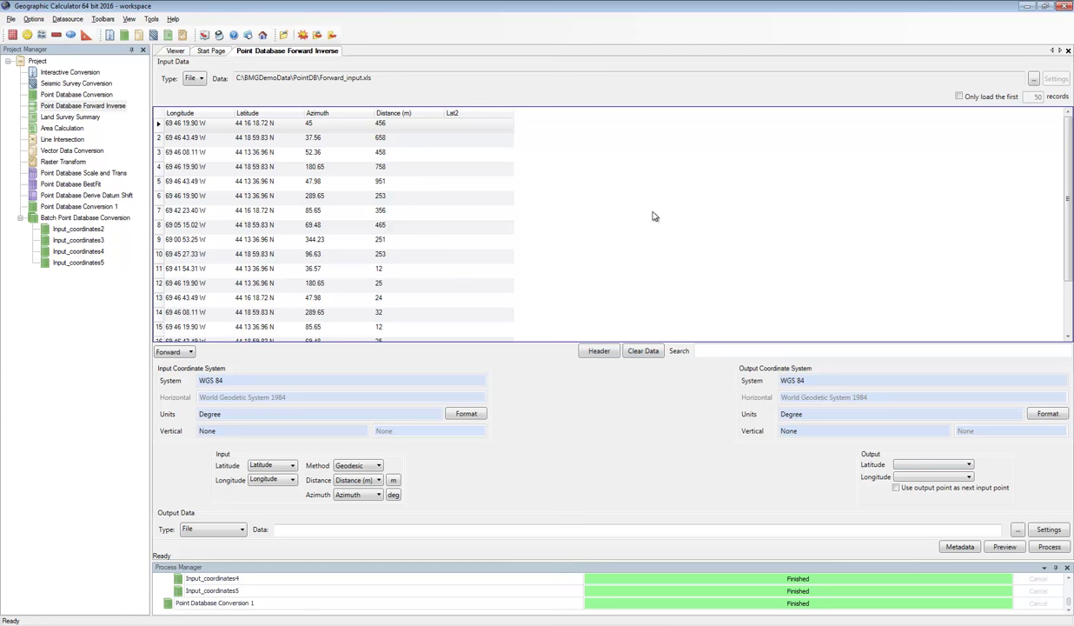
{"action": "left_click", "coordinate": [570, 152]}
{"action": "double_click", "coordinate": [566, 136]}
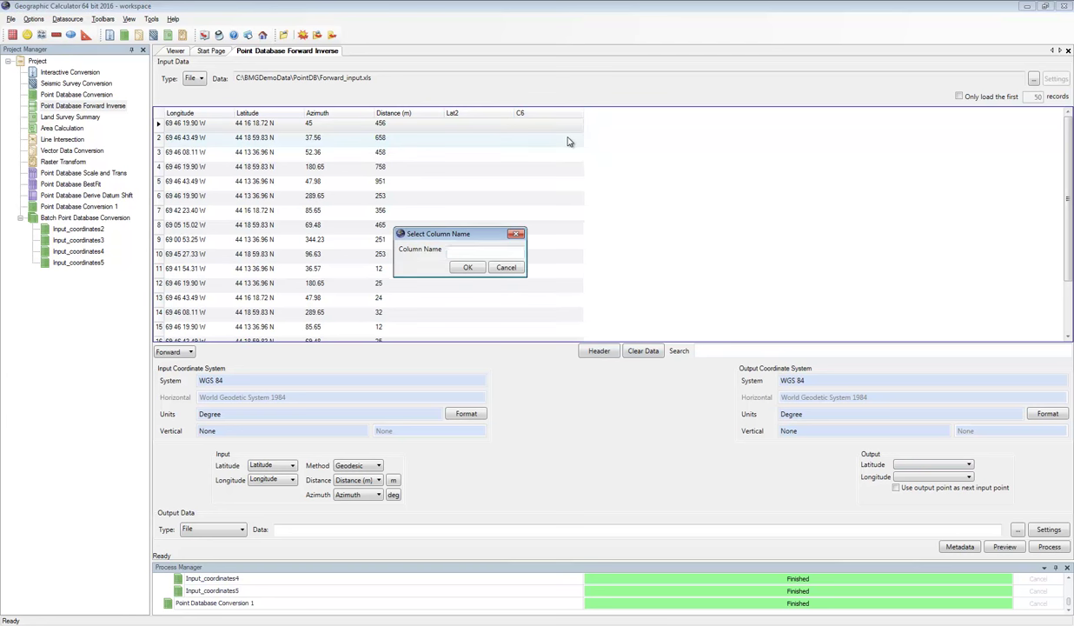
{"action": "type", "text": "Long2"}
{"action": "left_click", "coordinate": [463, 266]}
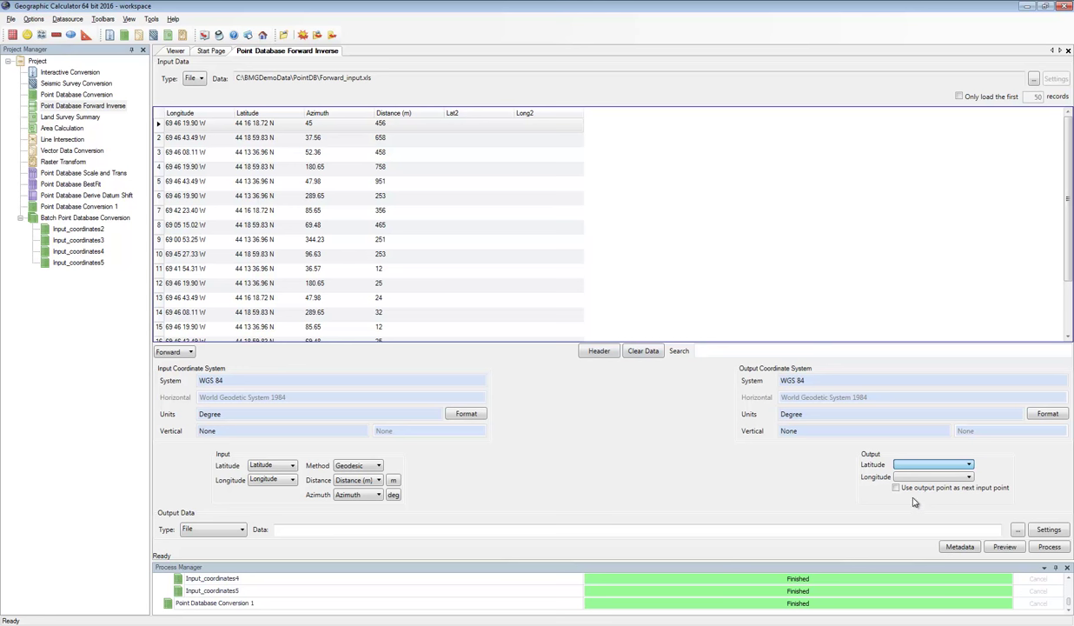
Assign the output Latitude and Longitude to the Lat2 and Long2 columns, and preview the forward calculation
{"action": "left_click", "coordinate": [908, 464]}
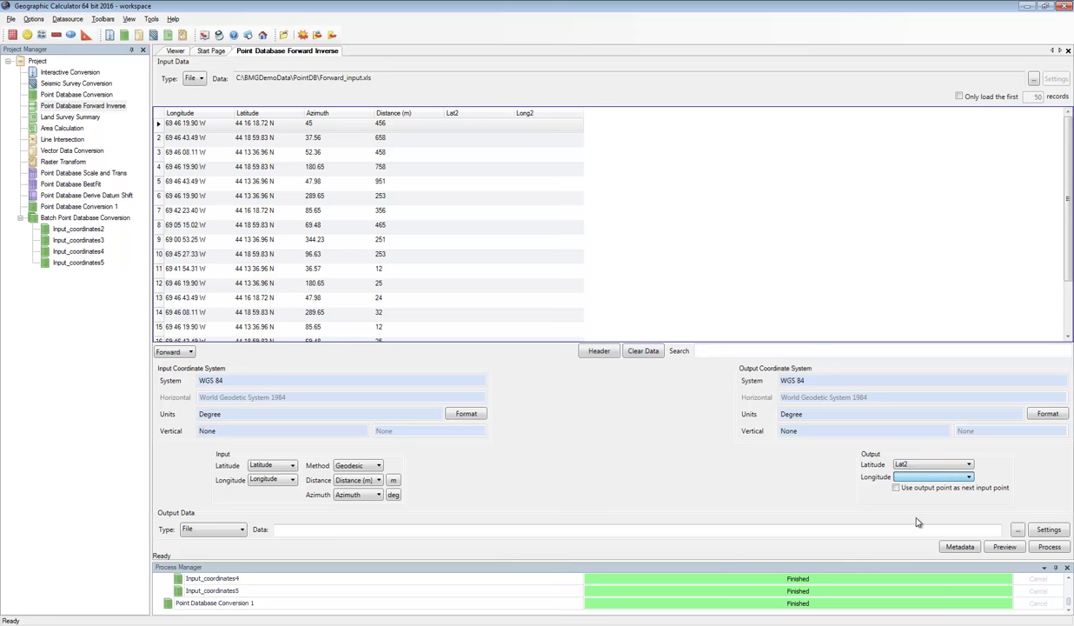
{"action": "key", "text": "Down"}
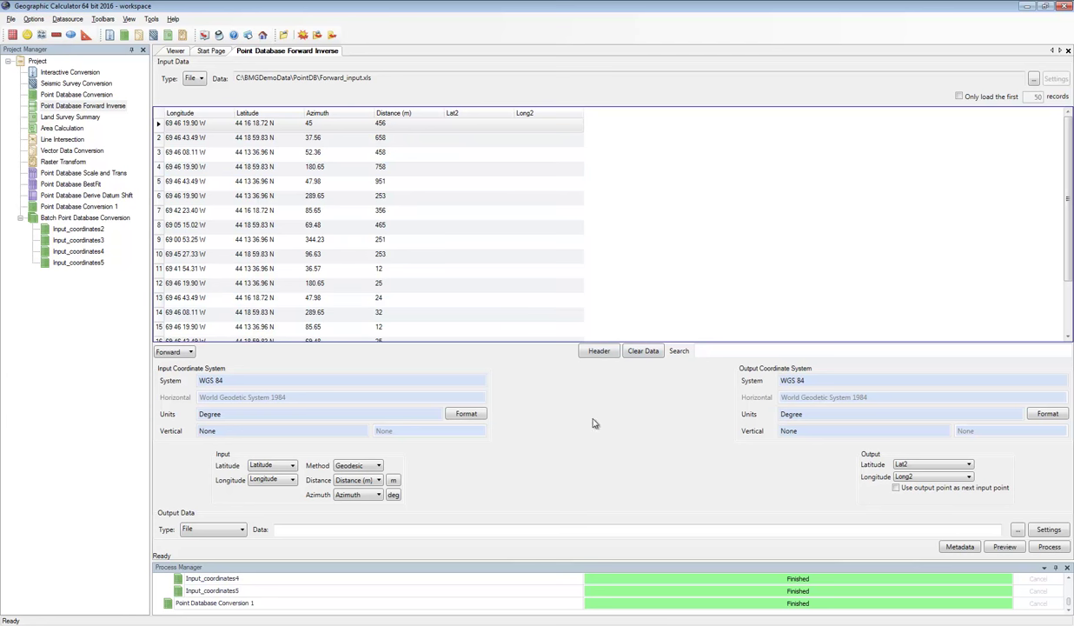
{"action": "left_click", "coordinate": [1001, 546]}
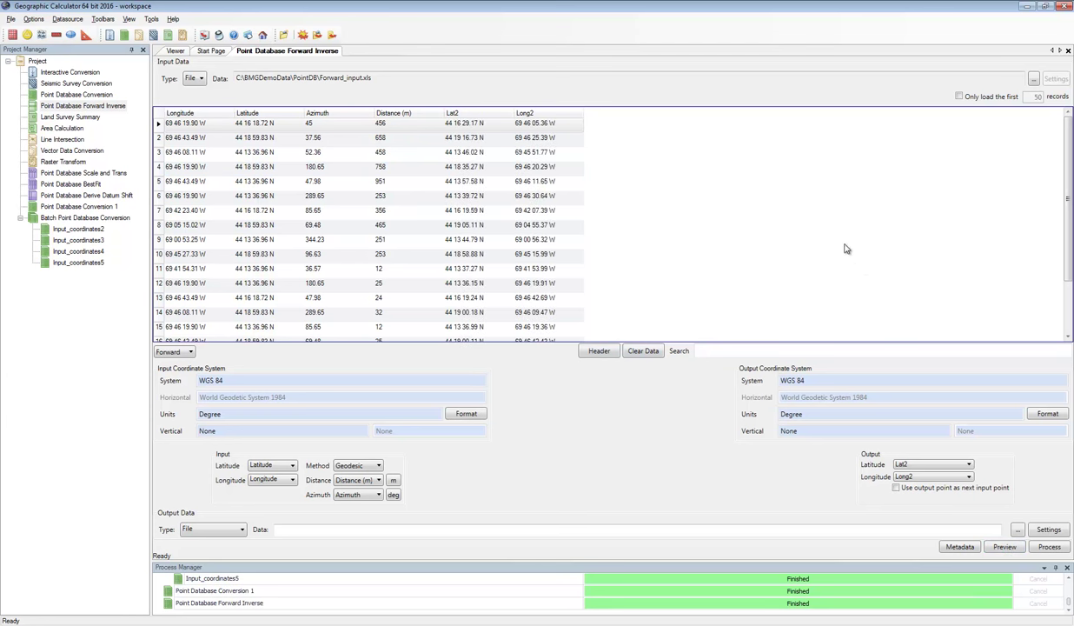